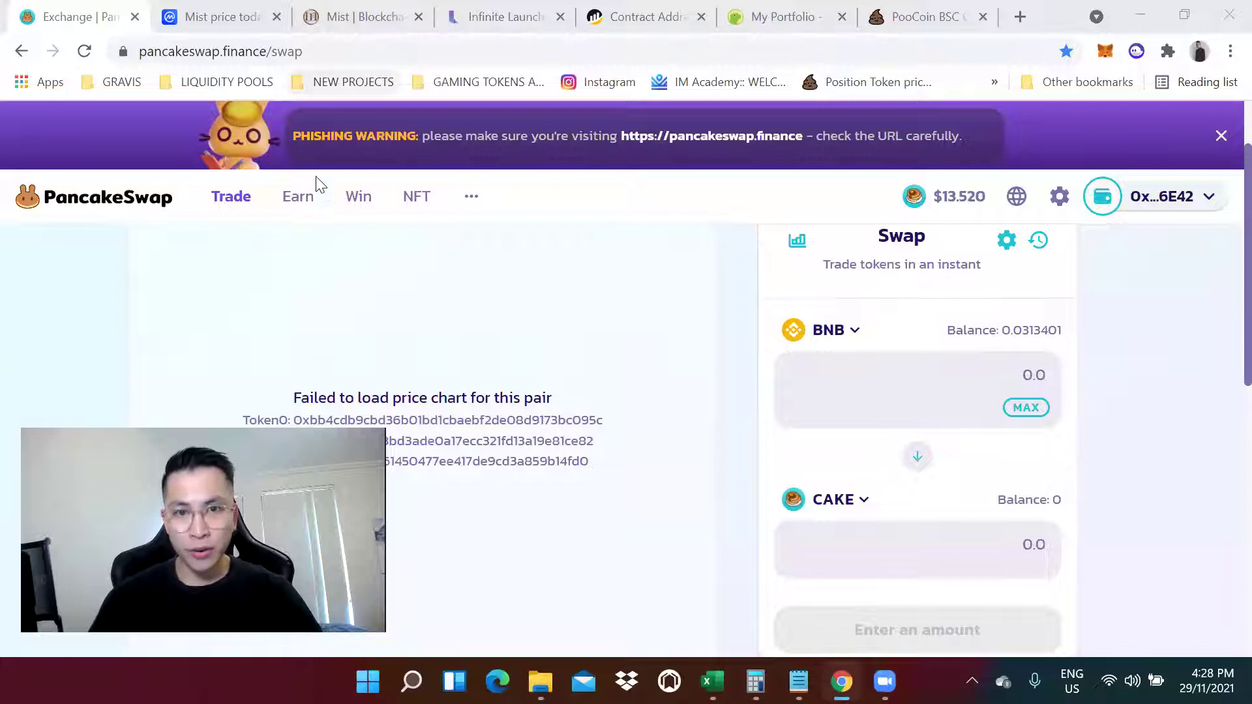
Go to the 'Mist price today' CoinMarketCap page and find Mist's BSC contract address
click(221, 25)
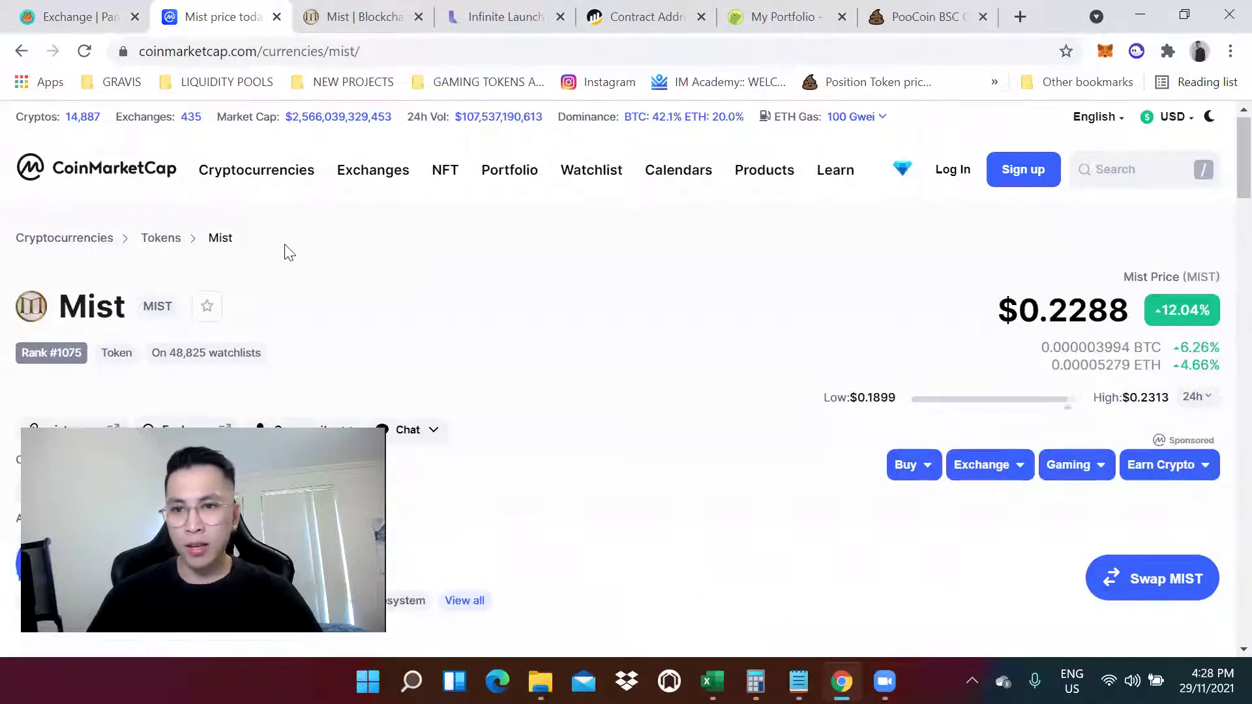
scroll(283, 250, down, 2)
scroll(294, 255, up, 2)
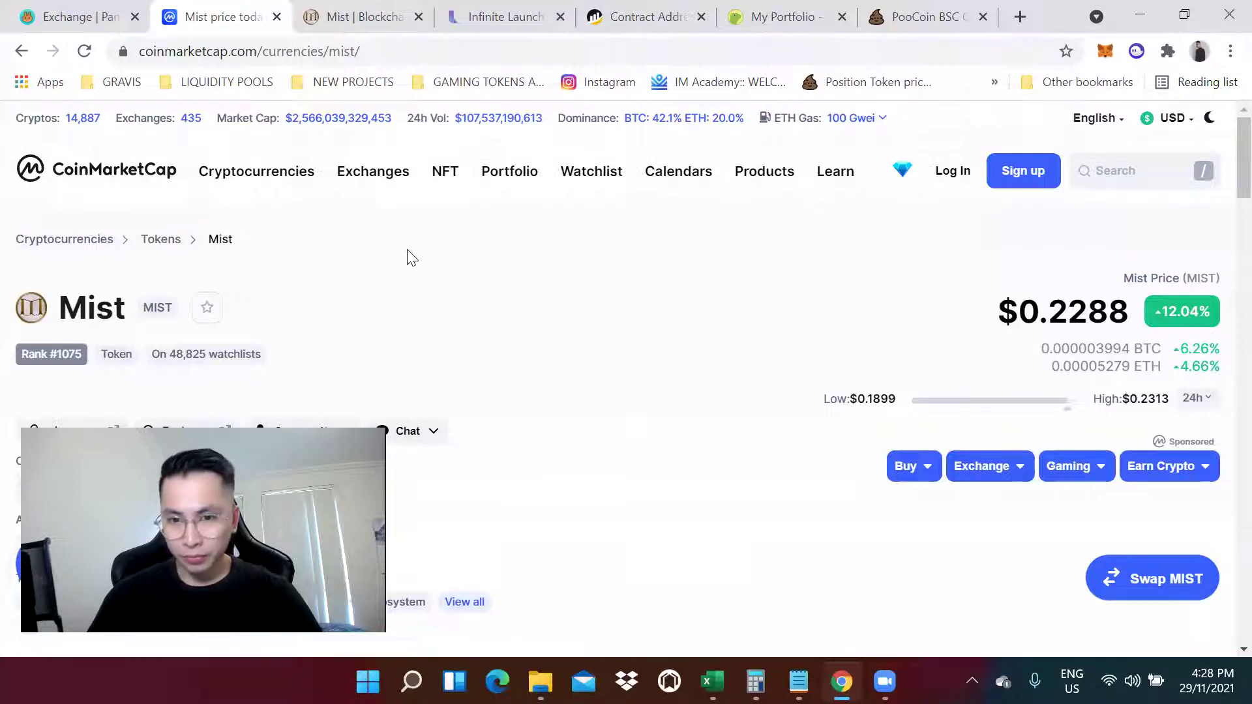
scroll(411, 257, down, 1)
scroll(411, 256, down, 1)
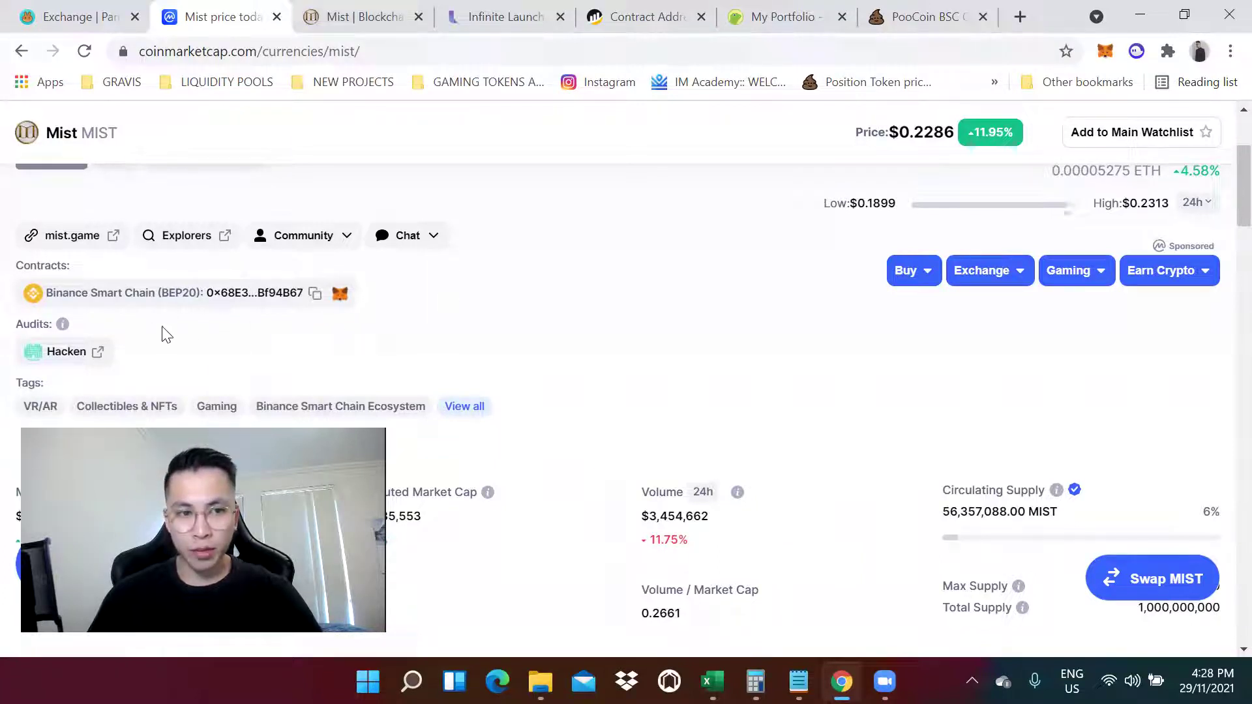
Add the Mist contract token to MetaMask and check MIST is listed with zero balance
click(340, 294)
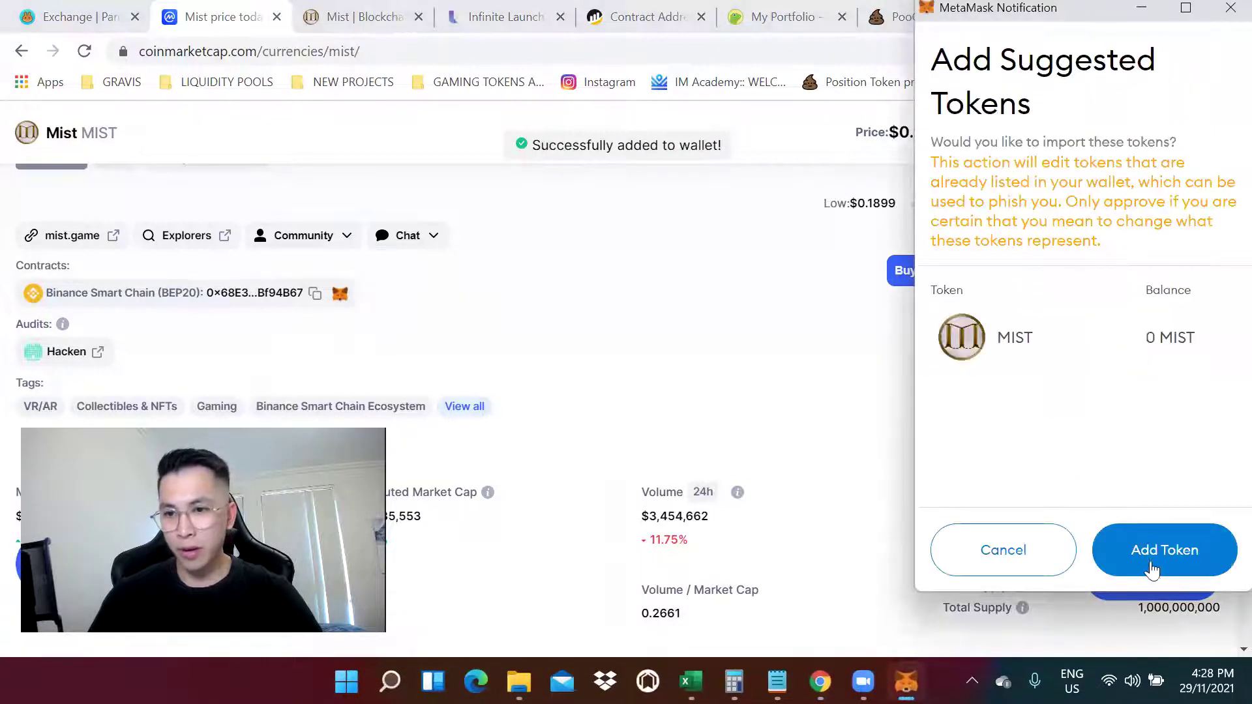
click(1185, 564)
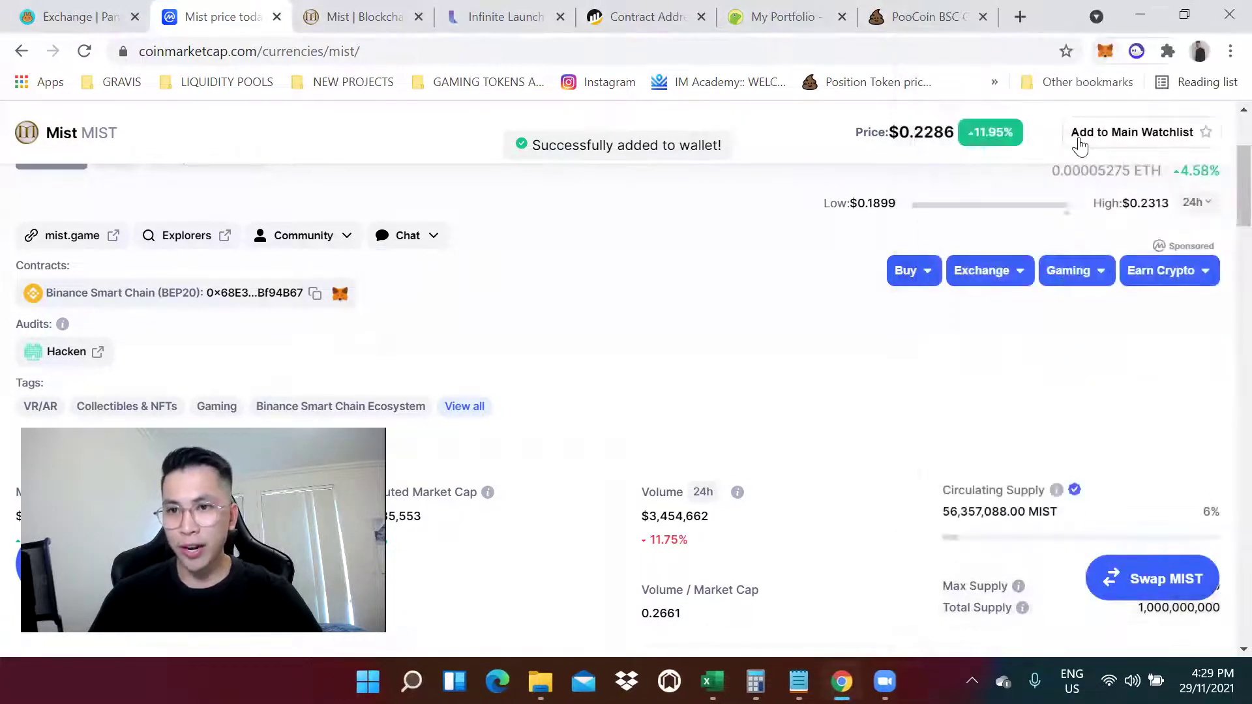
click(1104, 50)
scroll(926, 439, down, 3)
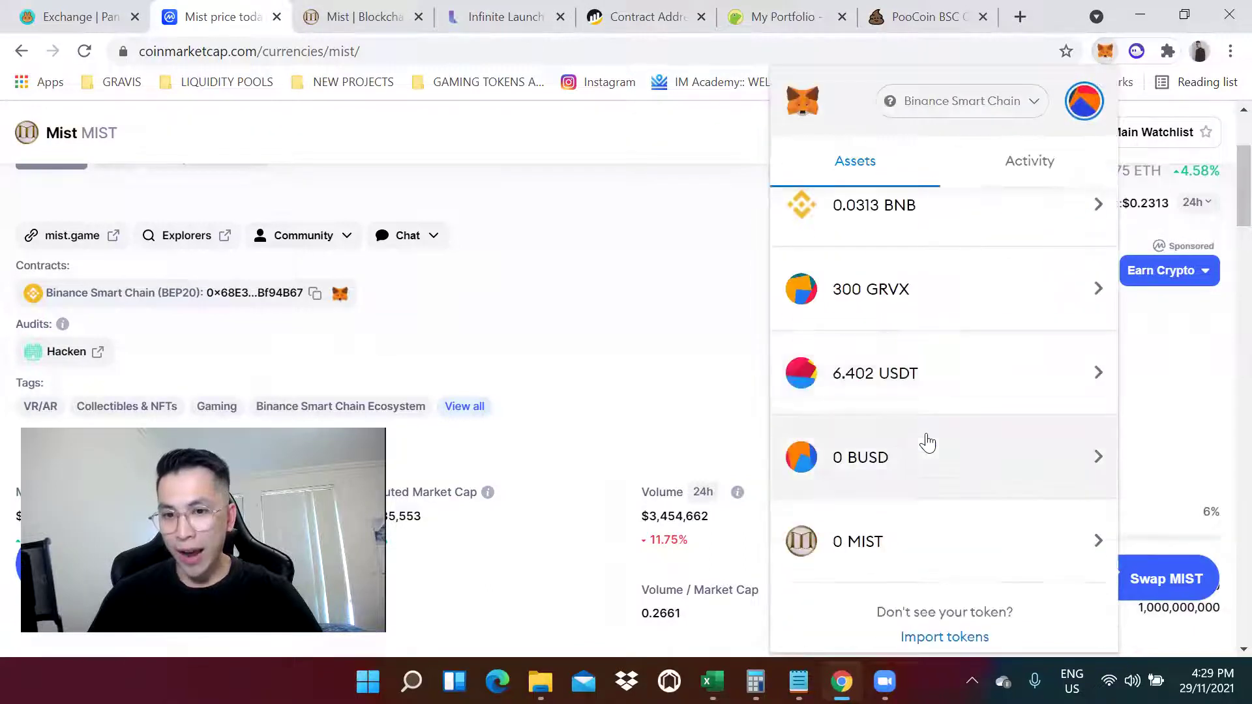
scroll(878, 504, down, 1)
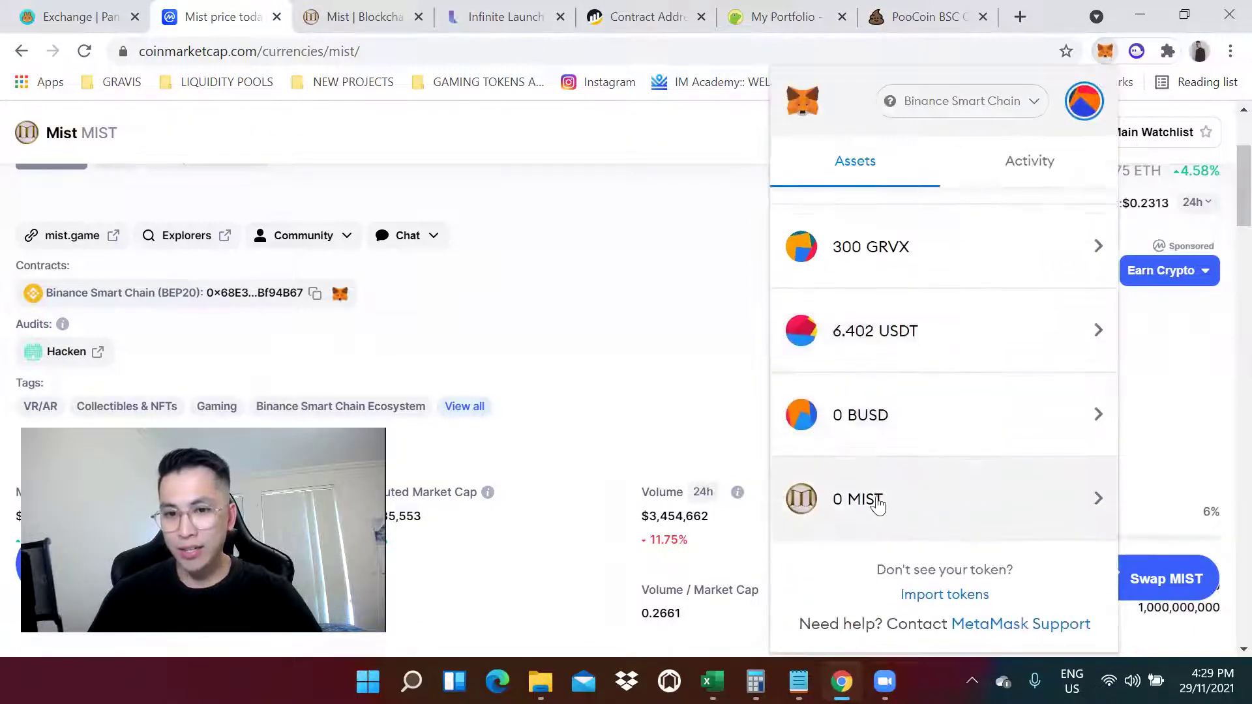
click(580, 266)
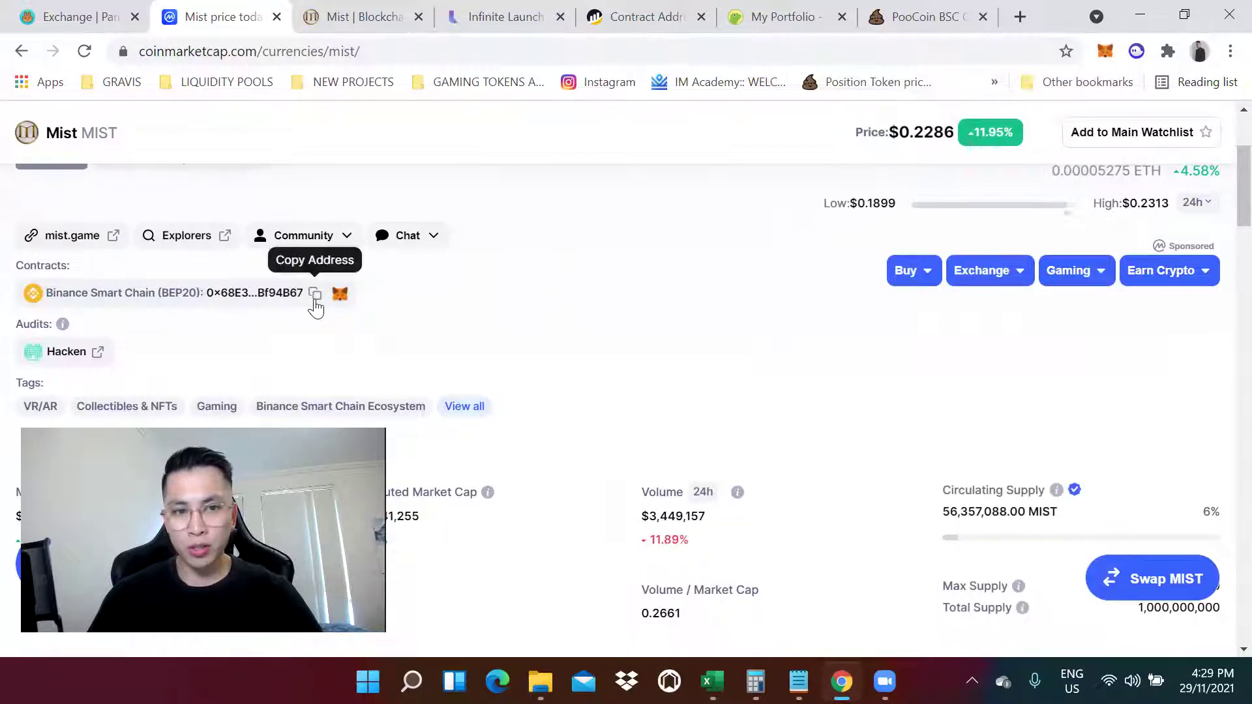
Copy Mist's BEP20 contract address and scroll down to the Mist Markets table
click(315, 297)
scroll(601, 287, down, 5)
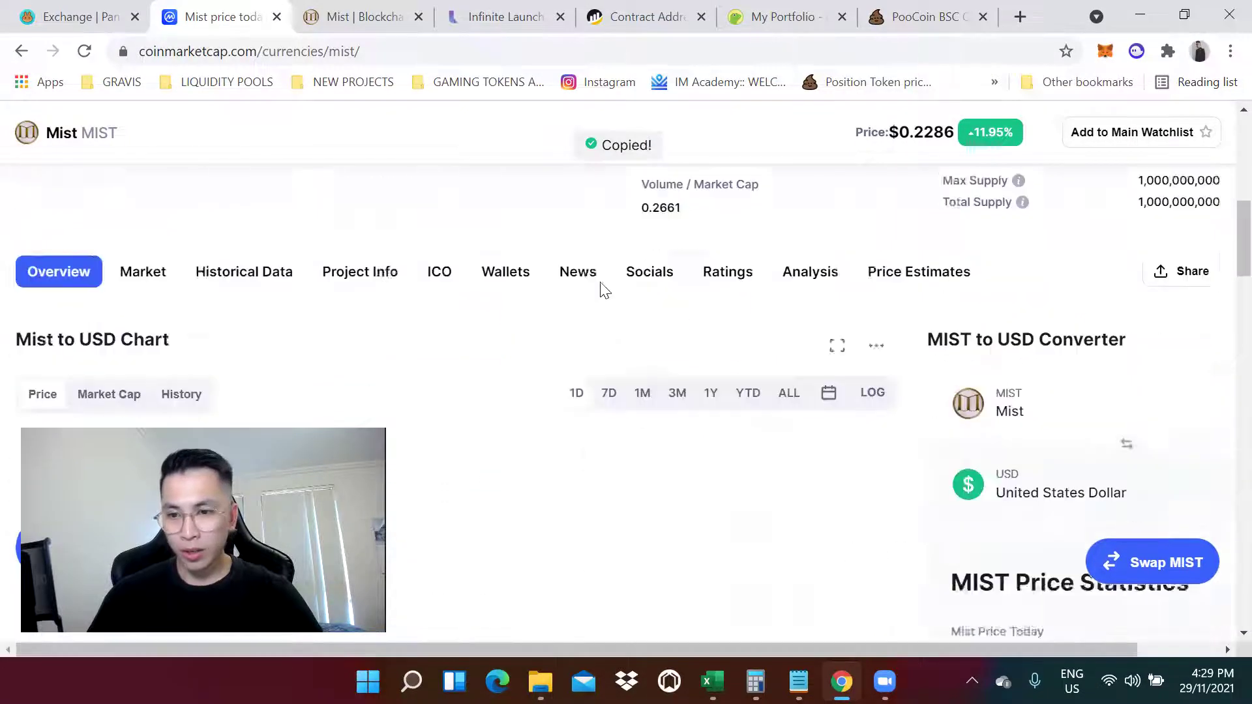
scroll(563, 279, down, 3)
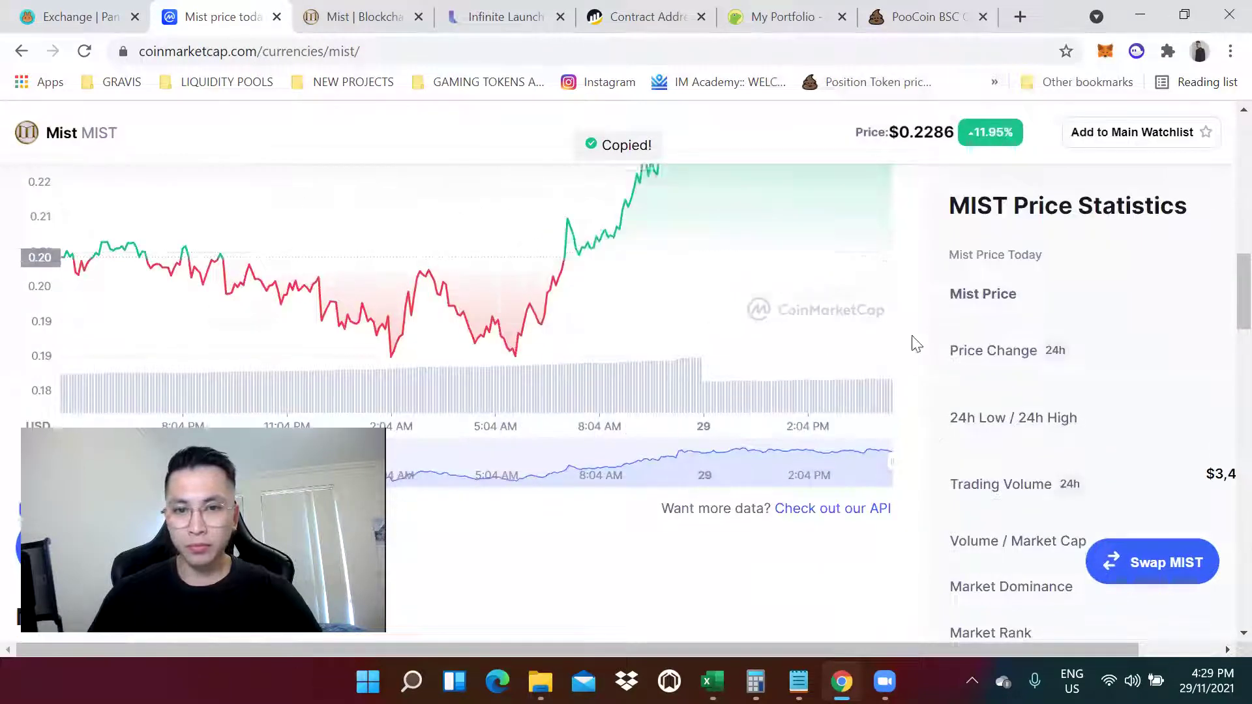
scroll(944, 333, down, 10)
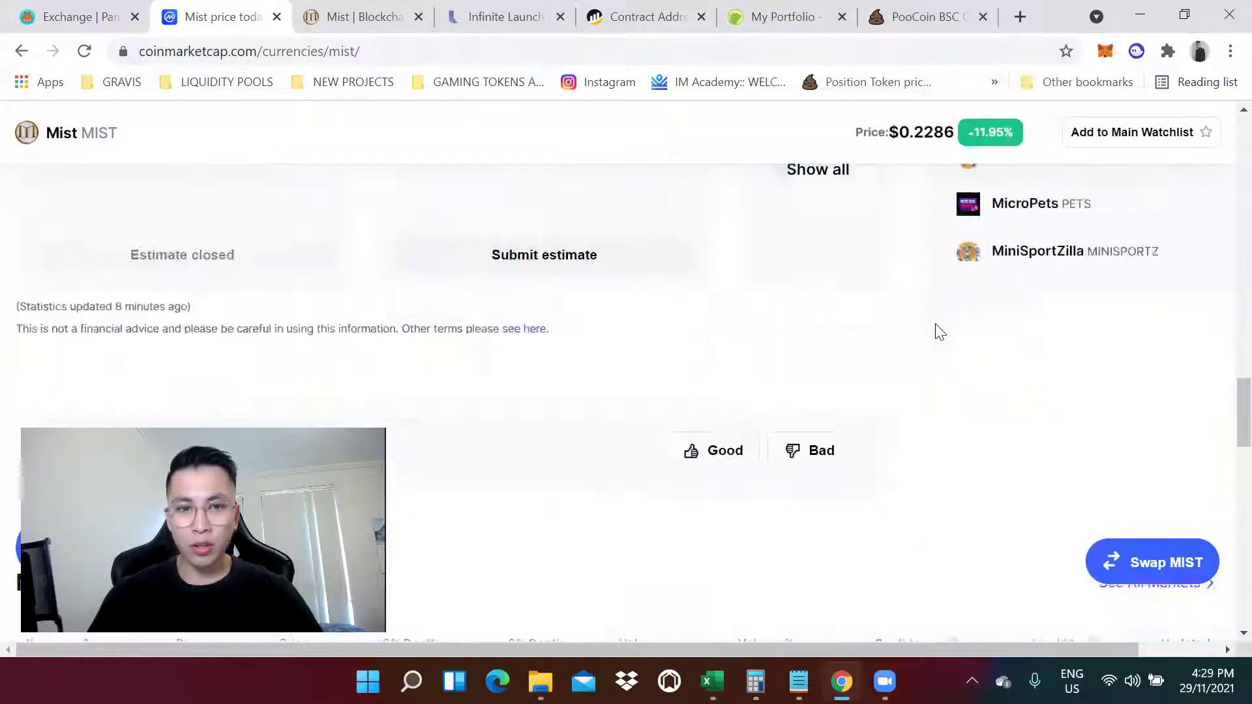
scroll(941, 332, up, 3)
scroll(940, 332, up, 2)
scroll(937, 333, up, 3)
scroll(938, 332, down, 8)
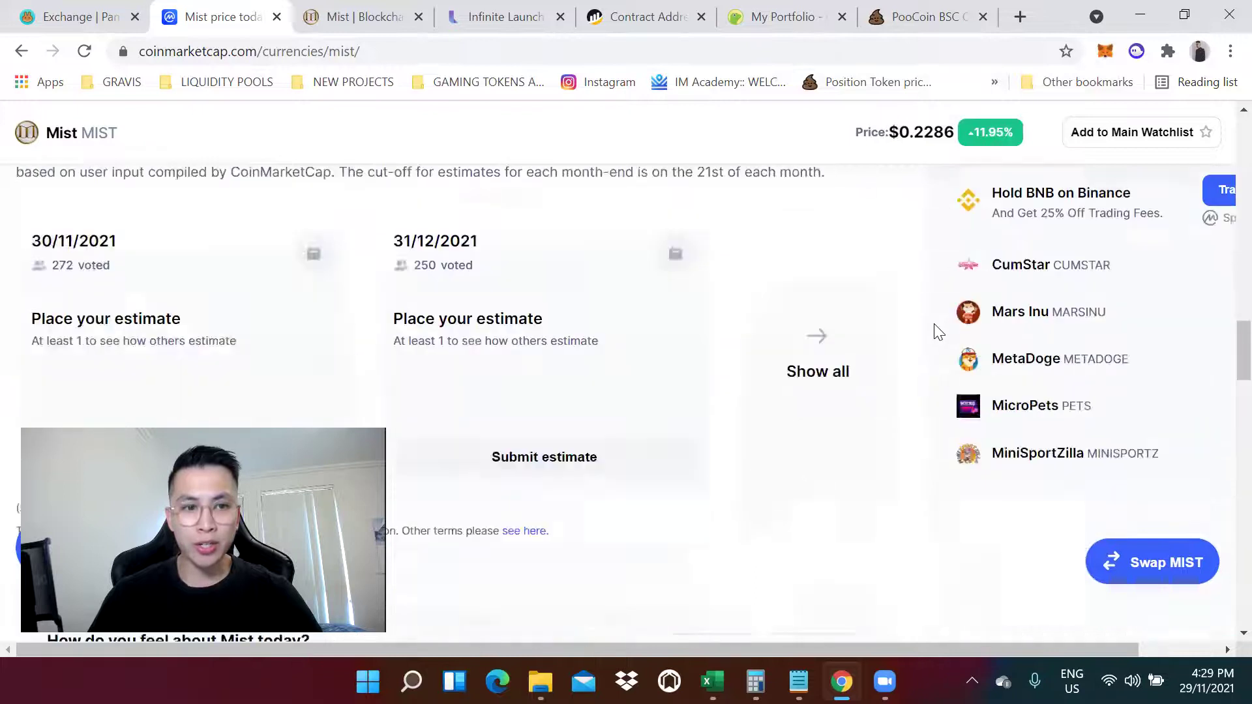
scroll(937, 334, down, 3)
scroll(937, 334, down, 2)
scroll(937, 332, down, 1)
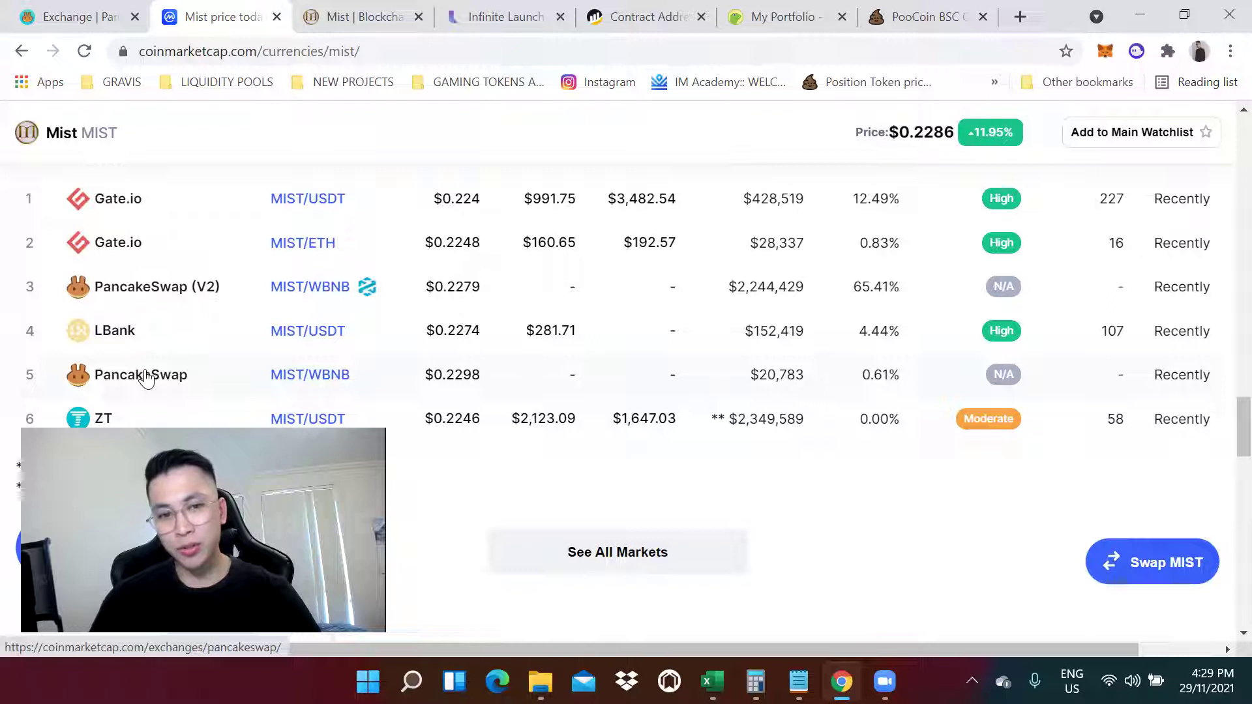
Switch to the Exchange | PancakeSwap tab showing the BNB-to-CAKE swap panel
click(67, 15)
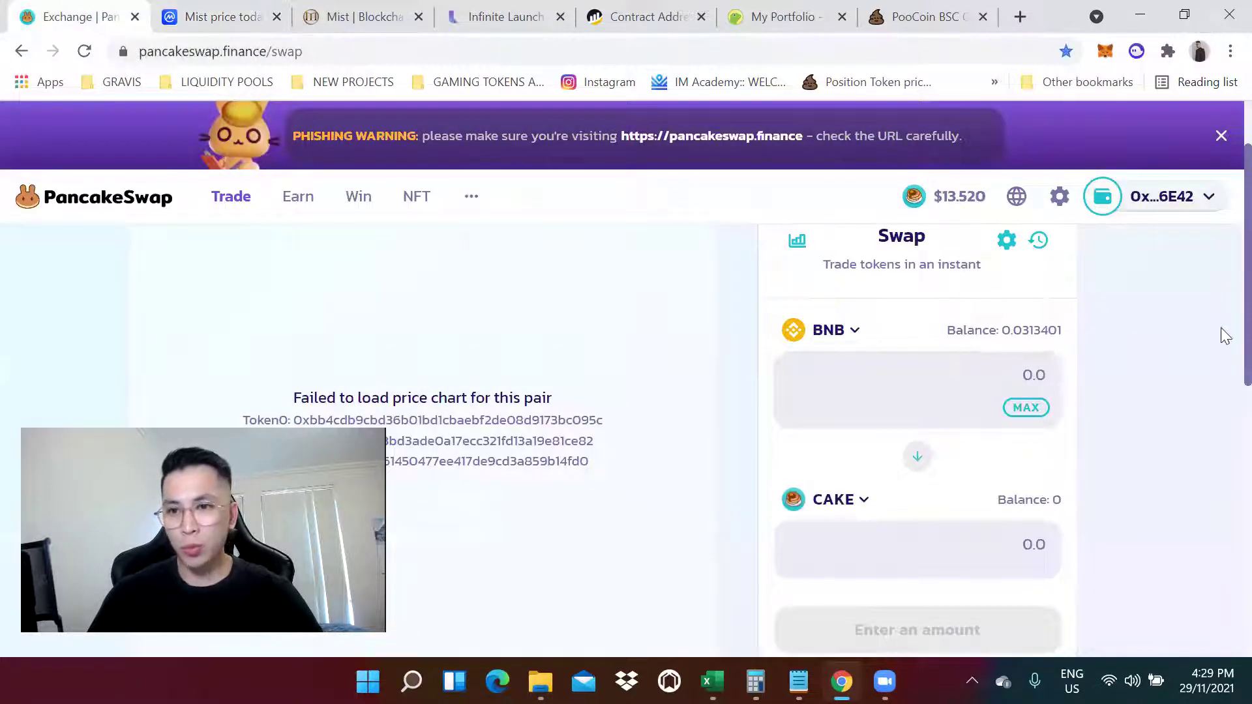
scroll(1226, 264, up, 1)
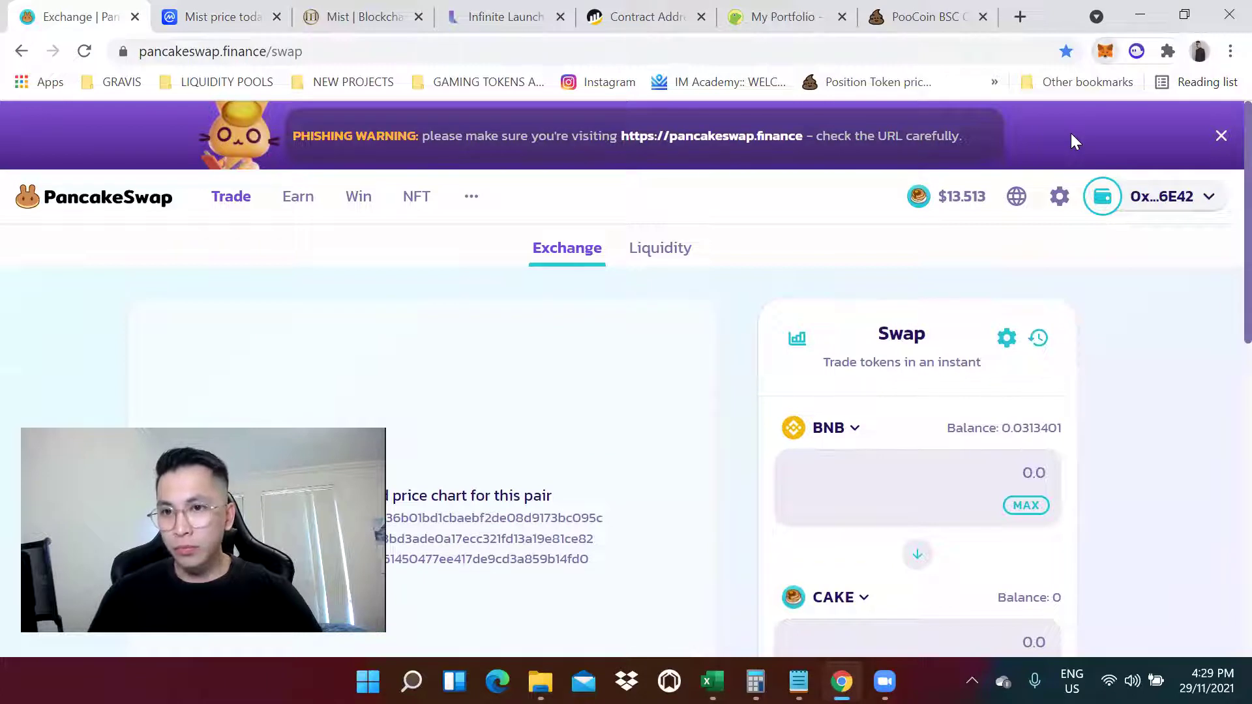
Check MetaMask's network list shows Binance Smart Chain ticked, then close the list
click(954, 101)
scroll(978, 202, down, 2)
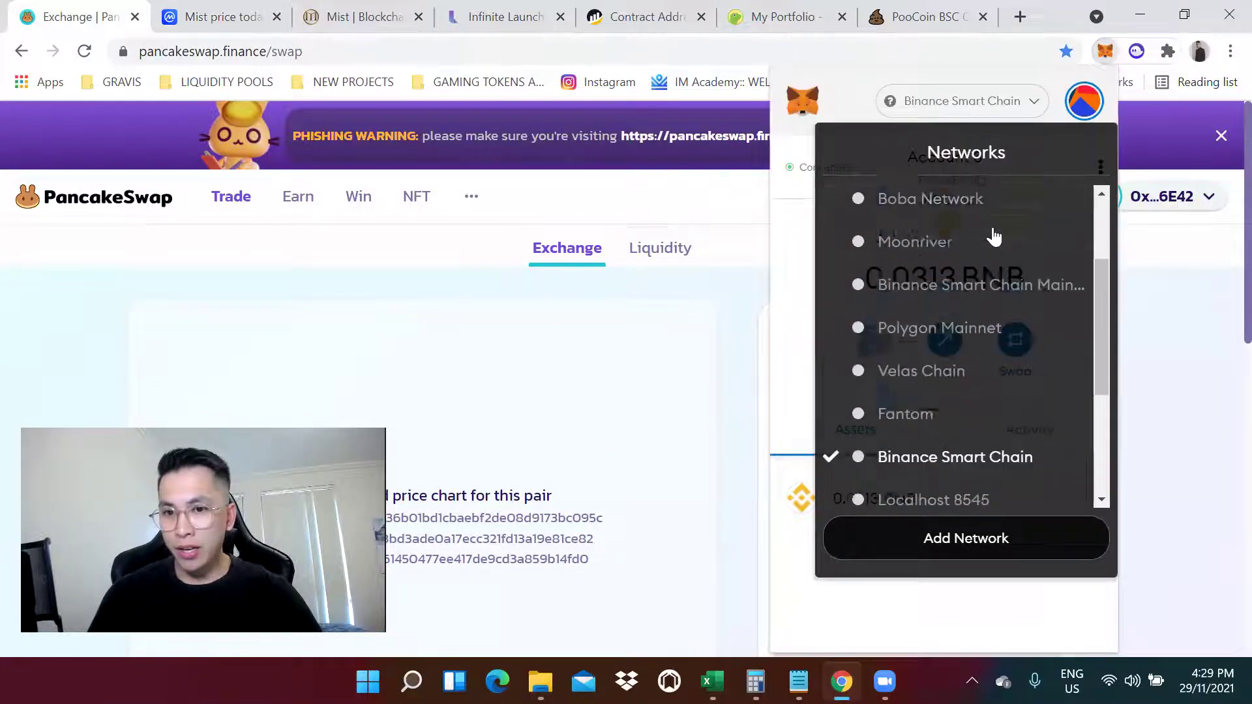
scroll(992, 235, down, 1)
scroll(943, 366, up, 3)
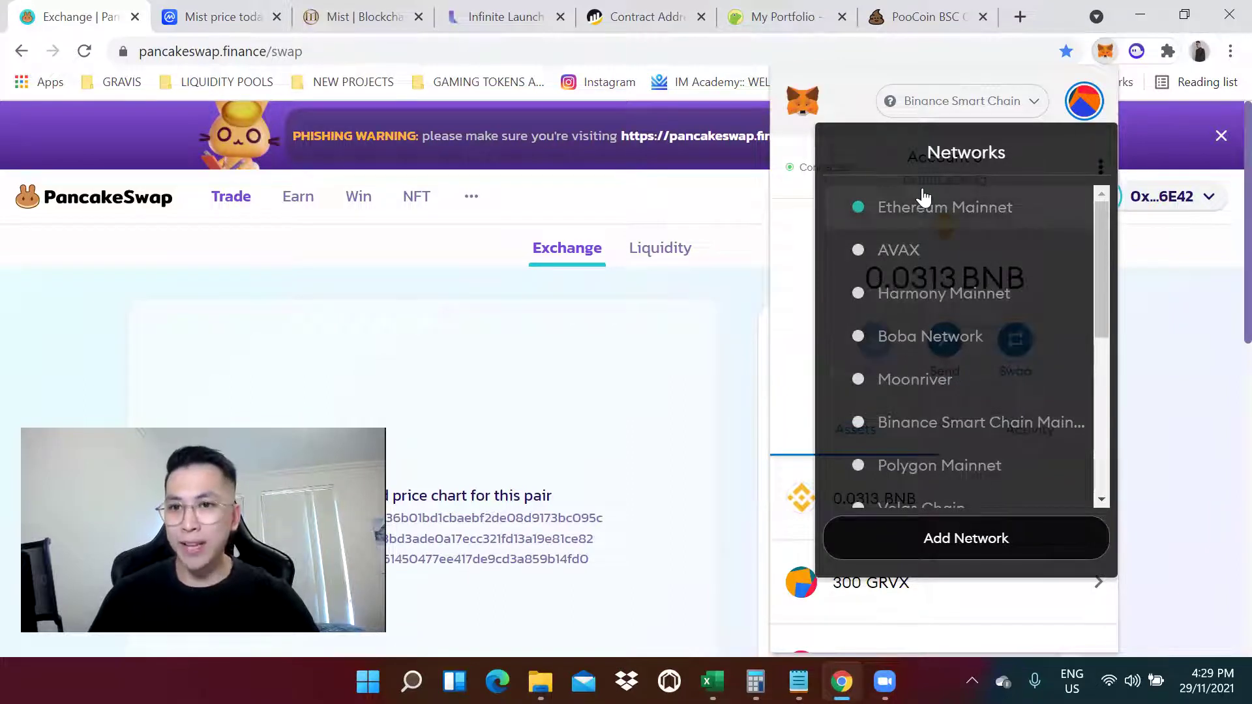
click(986, 139)
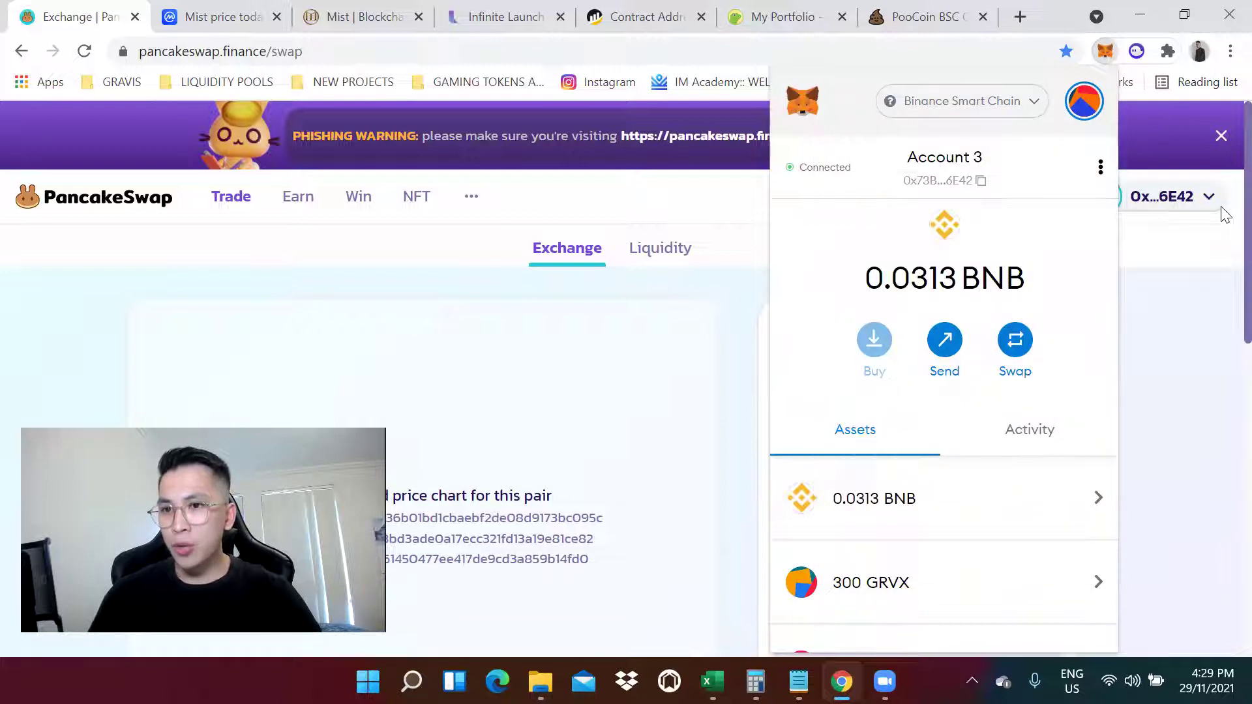
Dismiss the MetaMask popup to show the BNB-to-CAKE swap with a 0.0313401 BNB balance
click(1129, 161)
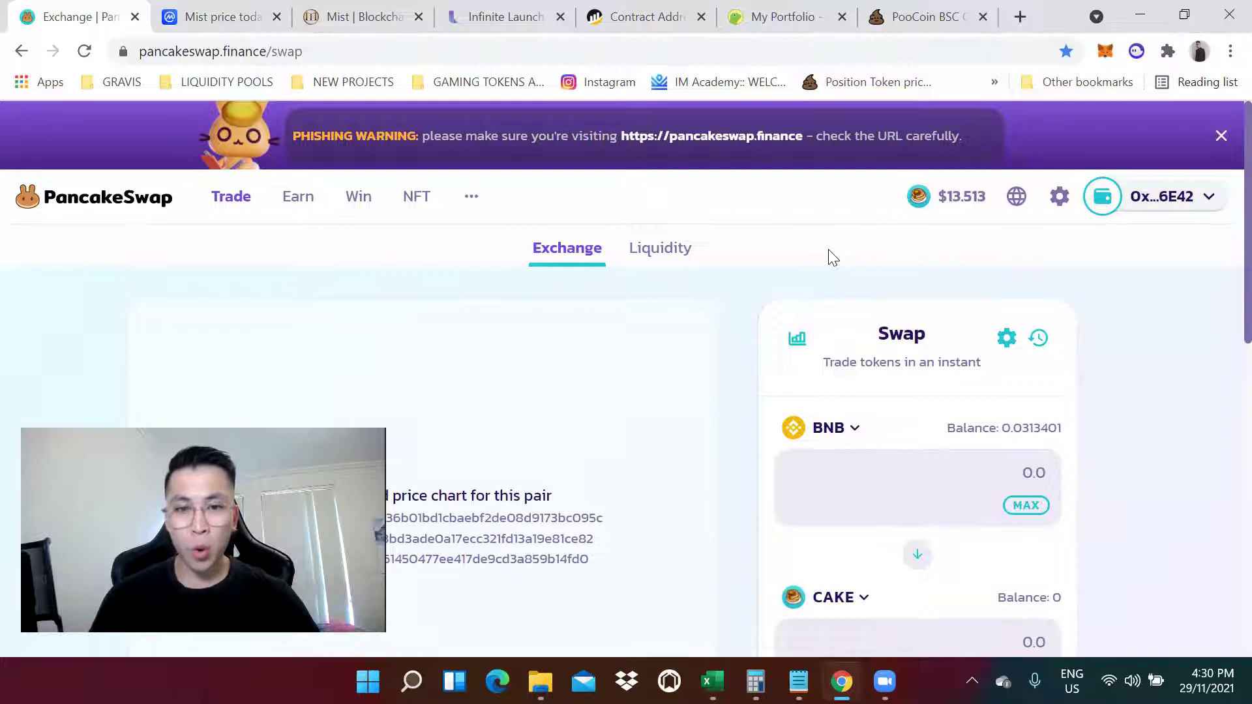
scroll(838, 245, down, 1)
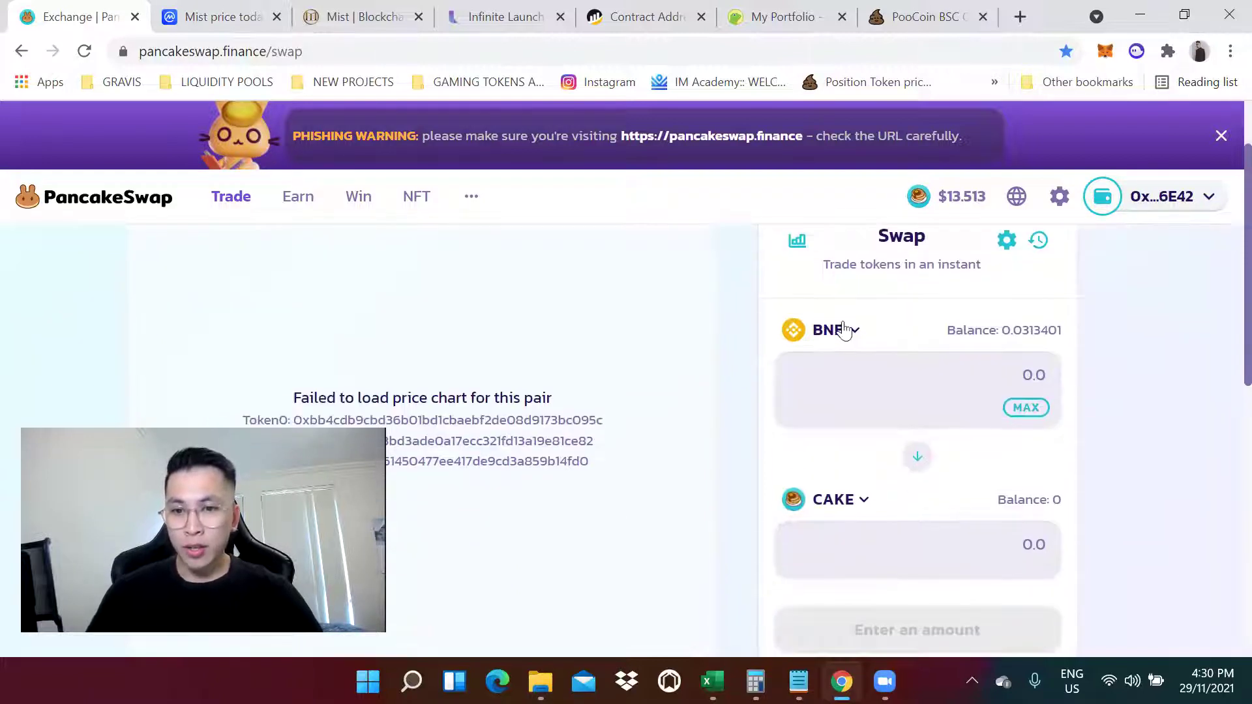
scroll(878, 328, up, 1)
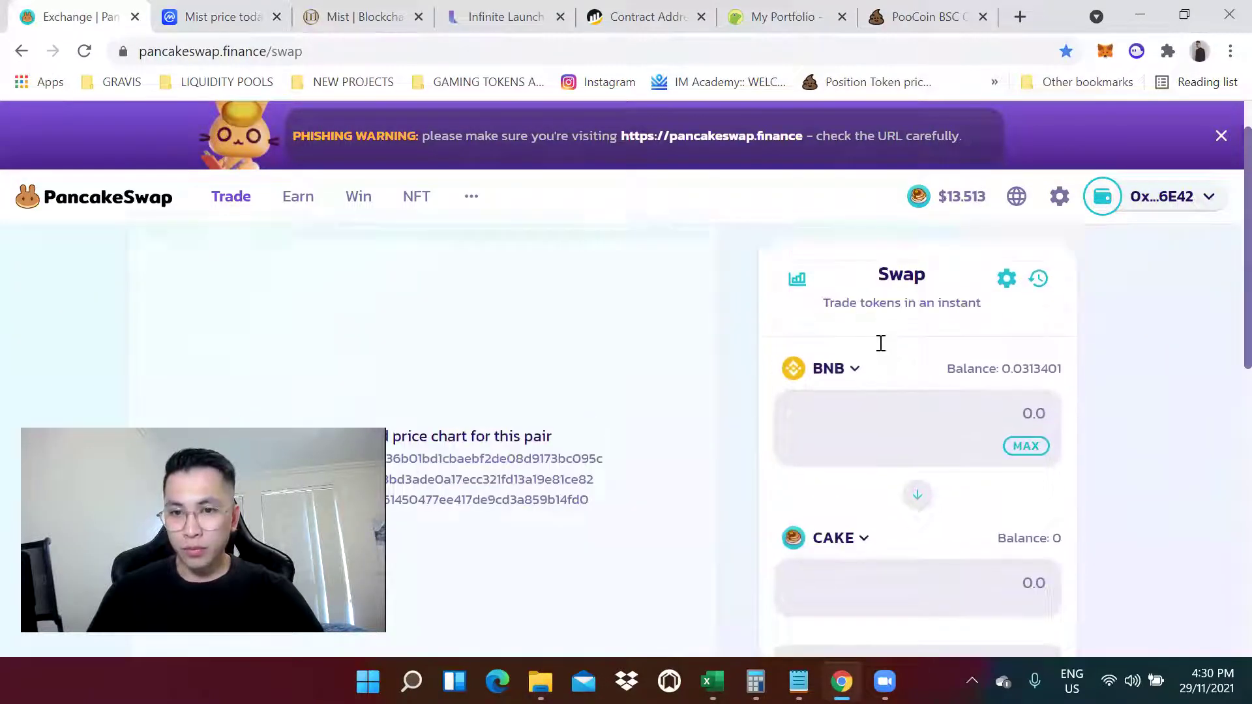
scroll(851, 387, down, 1)
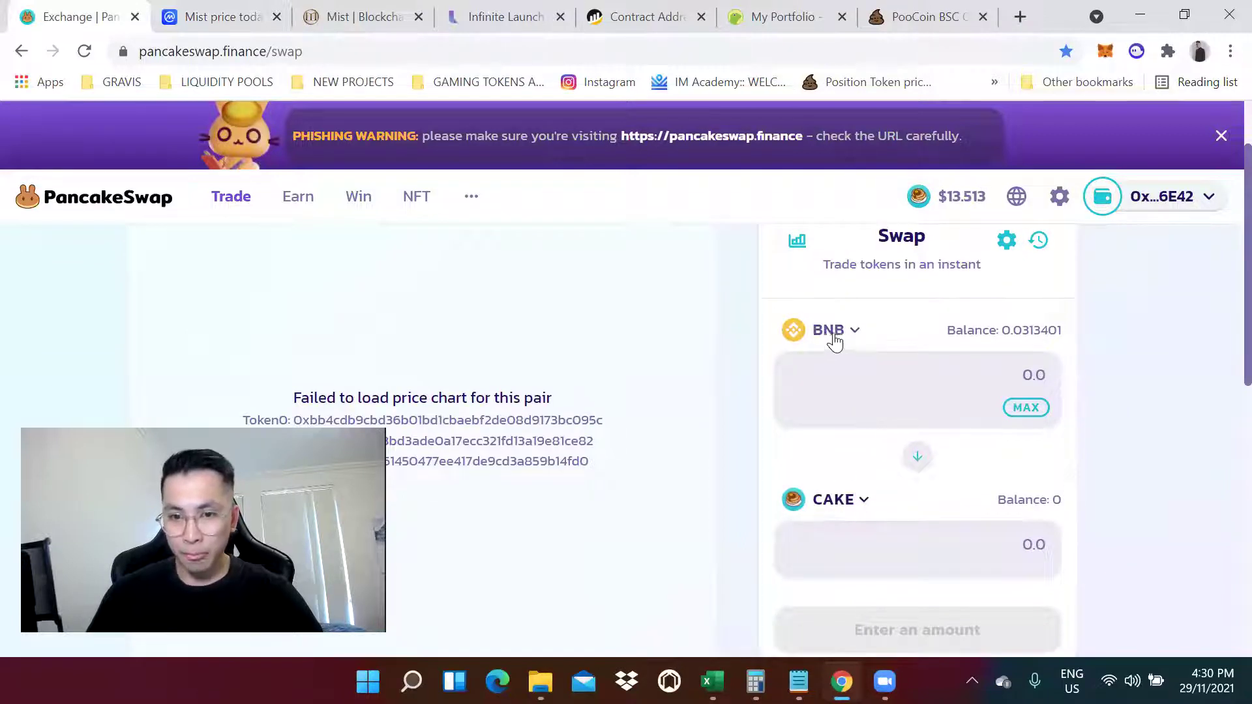
Search PancakeSwap's token list using Mist's pasted contract address and choose Import on MIST
click(849, 336)
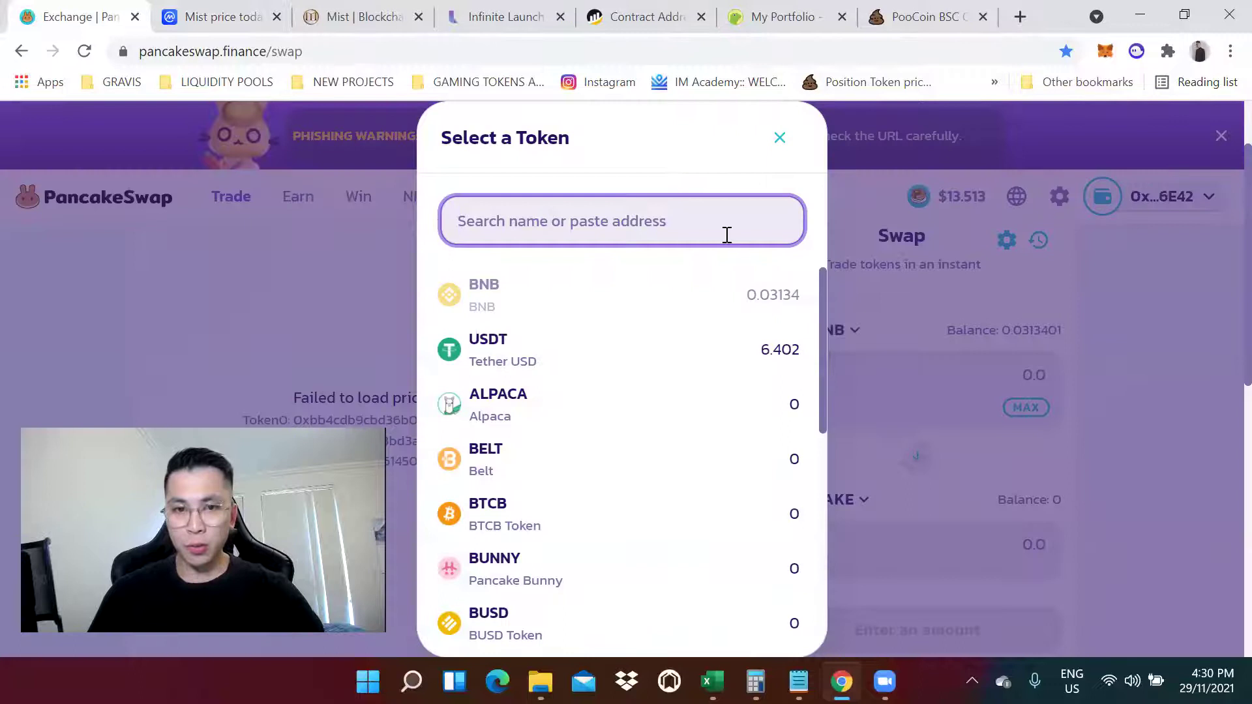
text(mist)
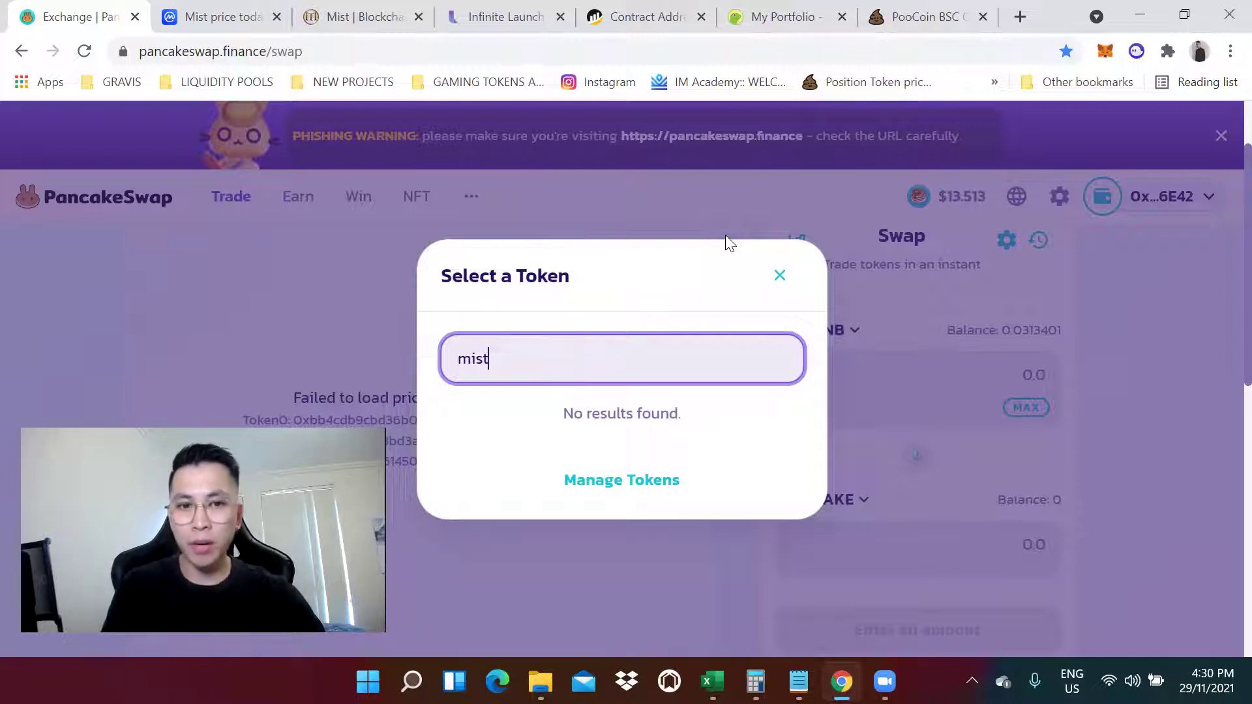
key(BackSpace)
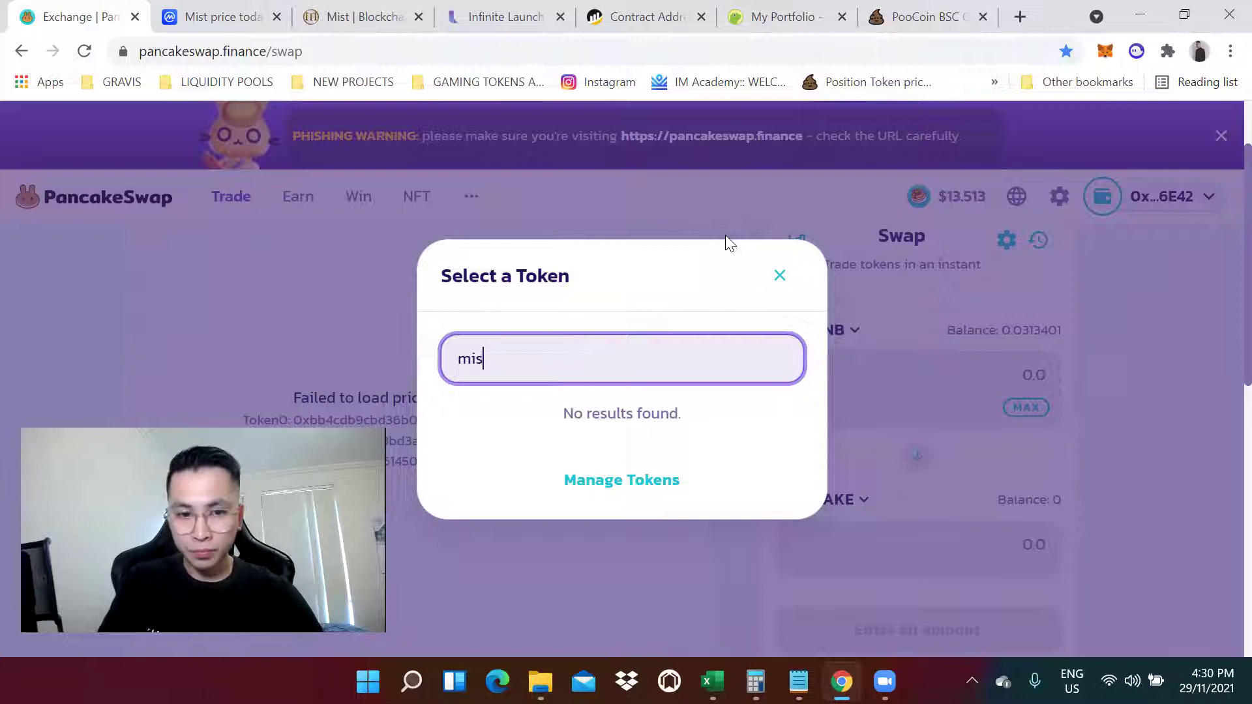
key(BackSpace)
key(BackSpace)
key(BackSpace)
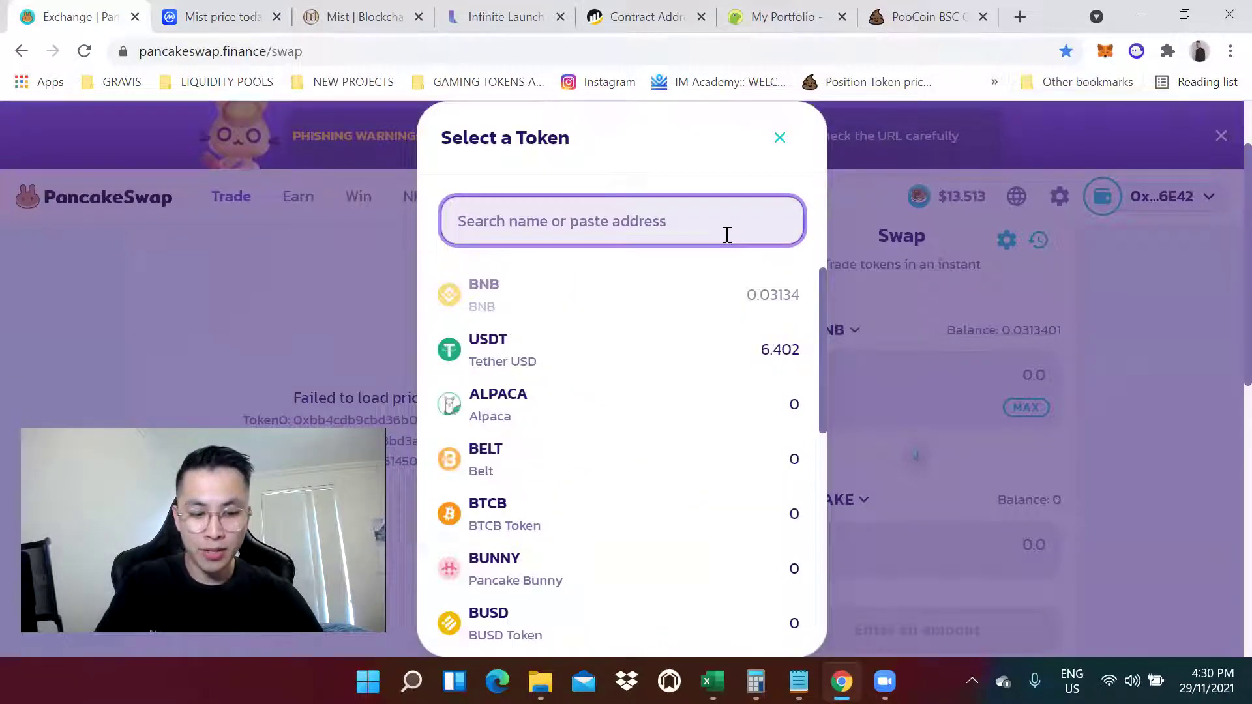
key(ctrl+v)
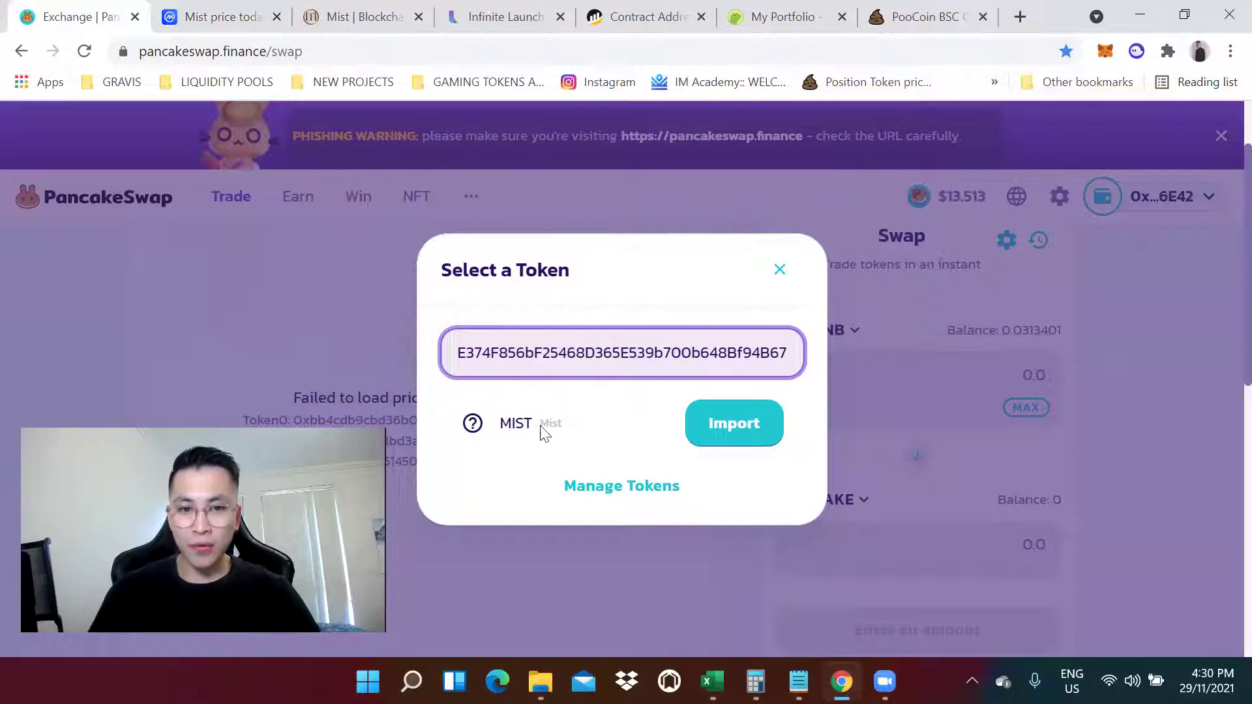
click(750, 428)
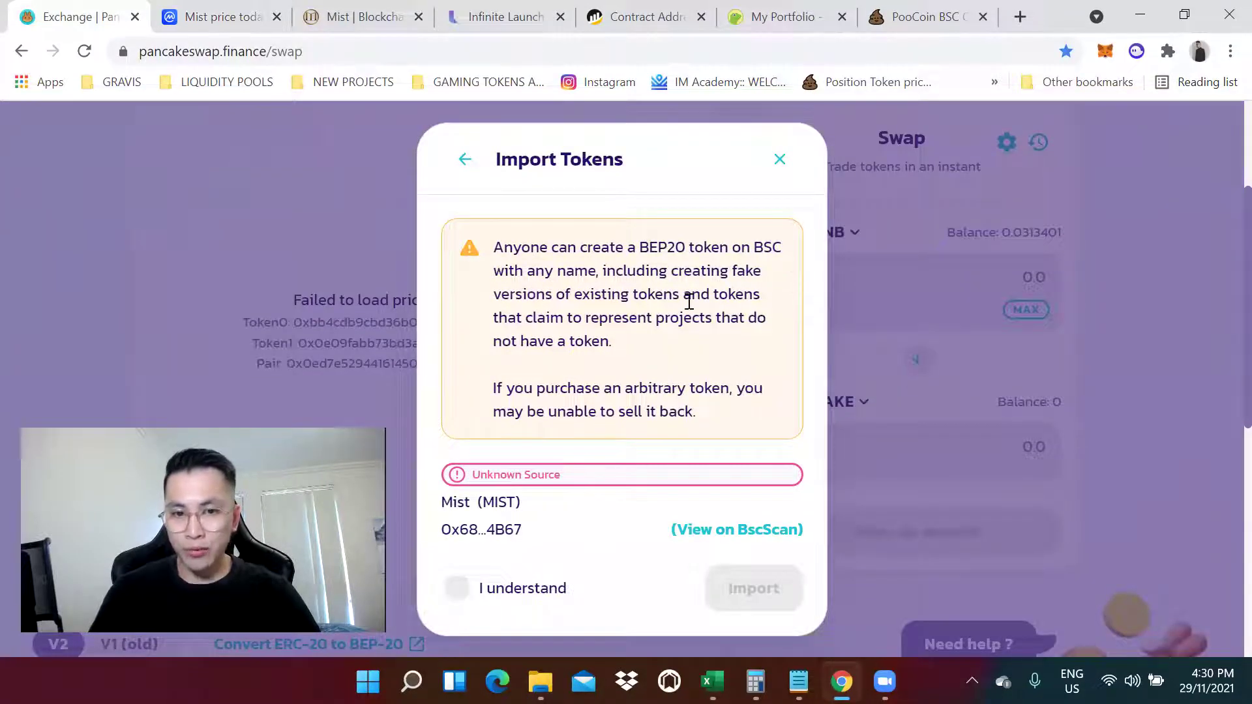
Accept the 'I understand' risk notice and import MIST into the swap
click(456, 587)
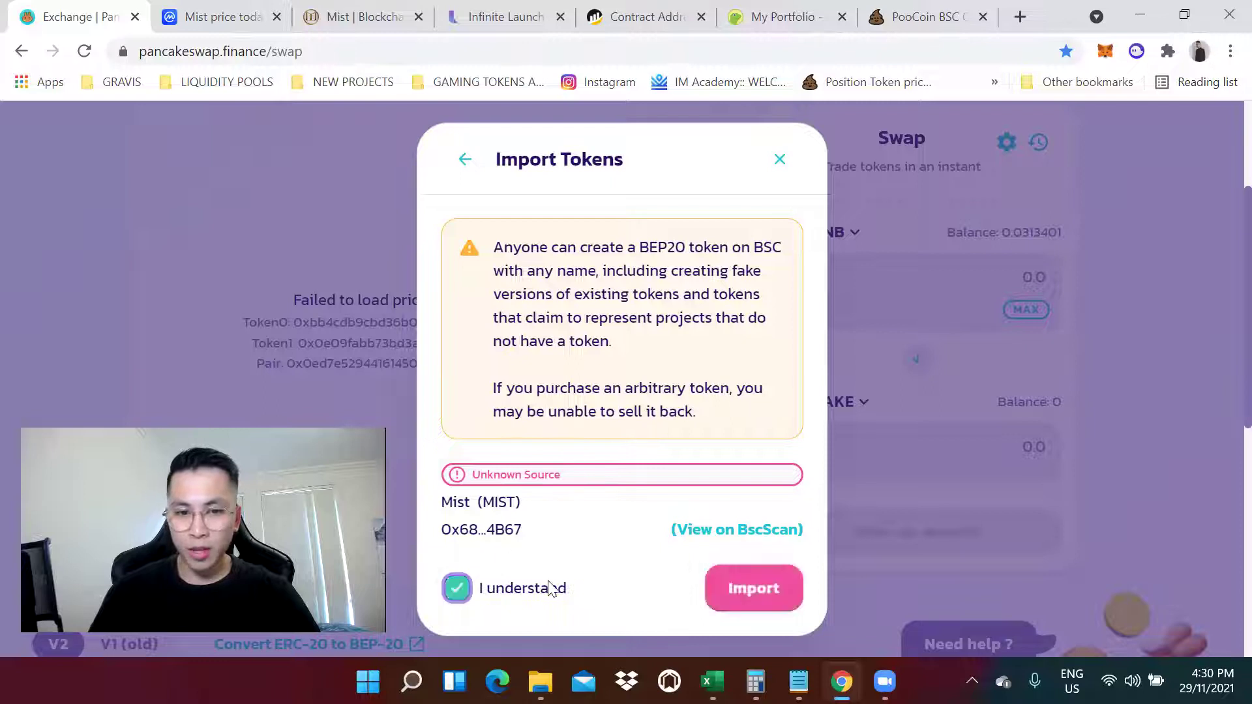
click(761, 592)
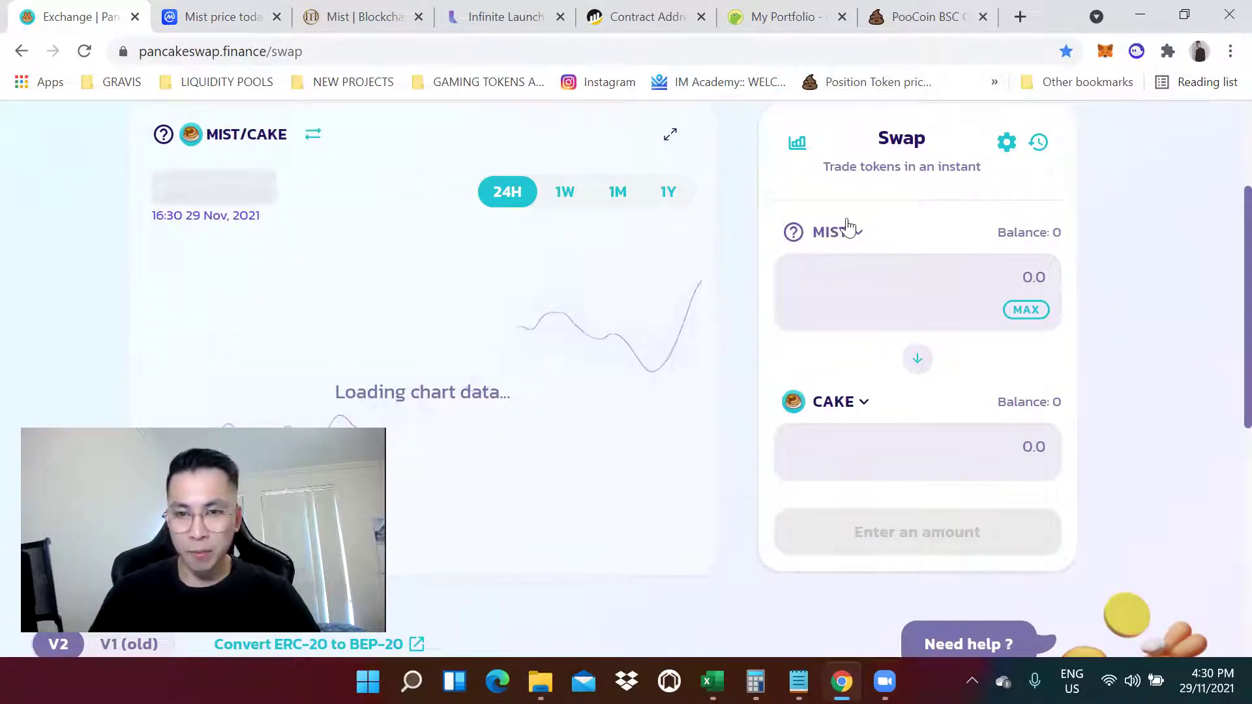
Reverse the swap direction and select BNB as the token paid for MIST
click(920, 362)
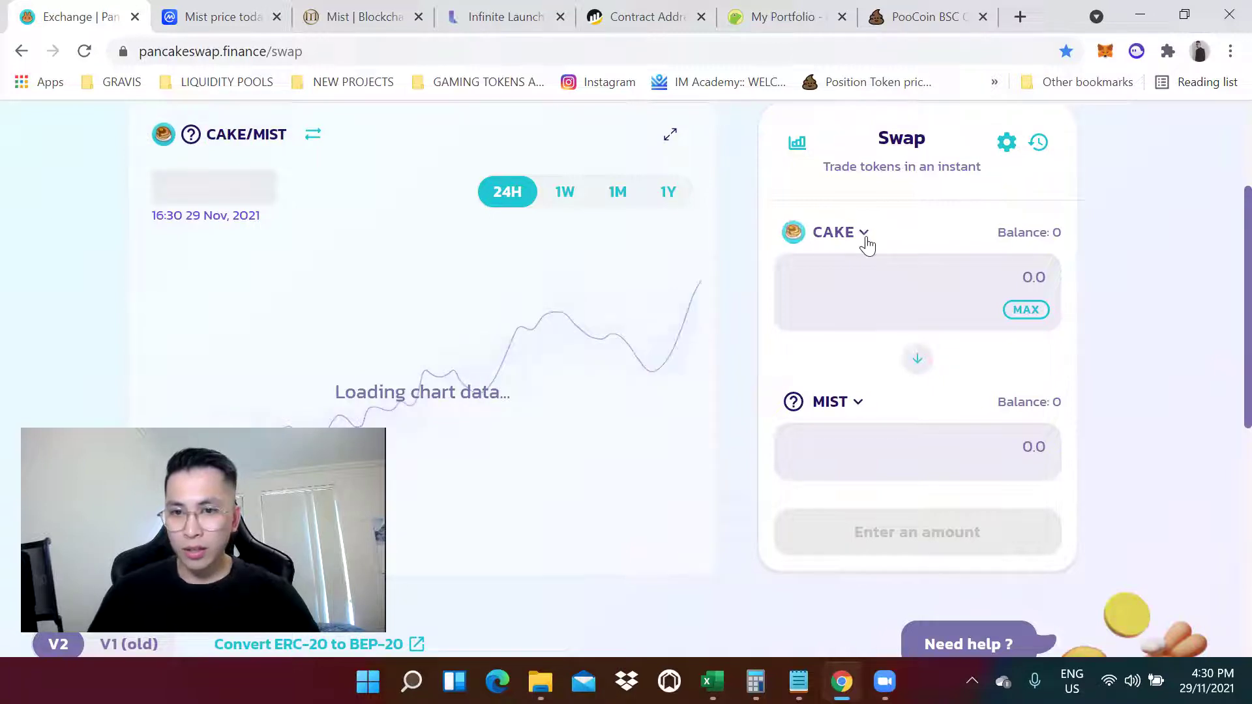
click(844, 235)
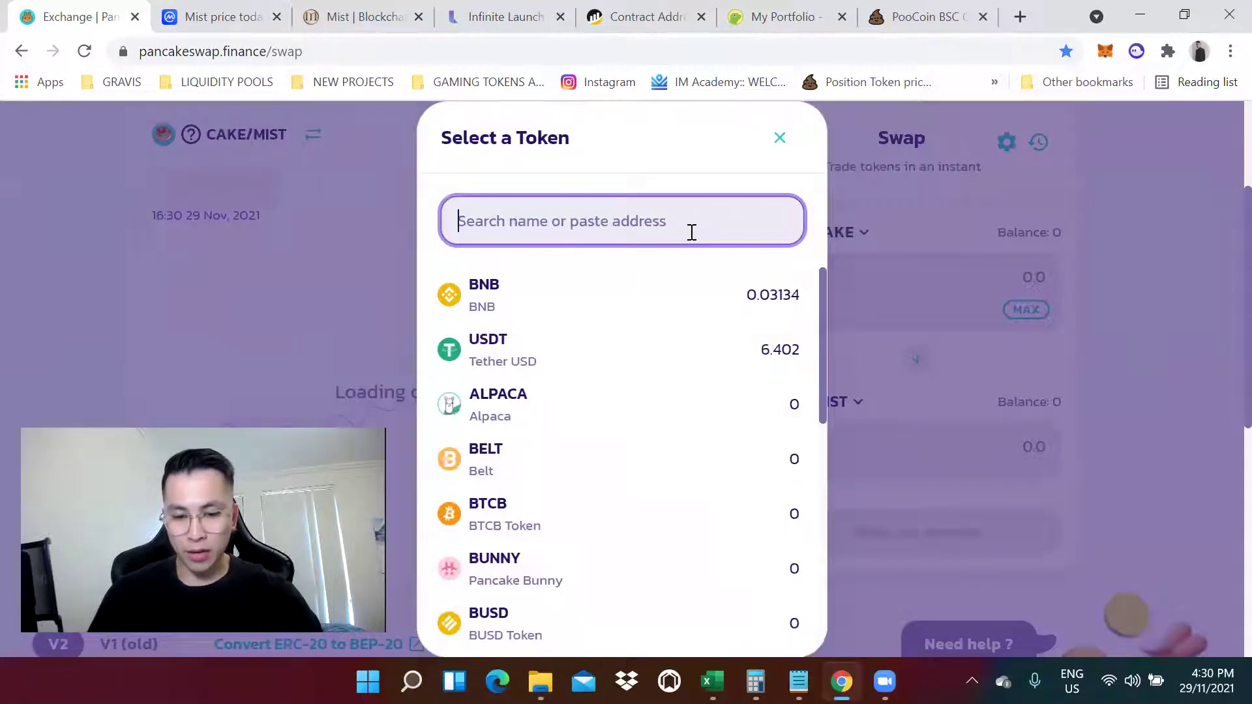
text(bnb)
click(679, 288)
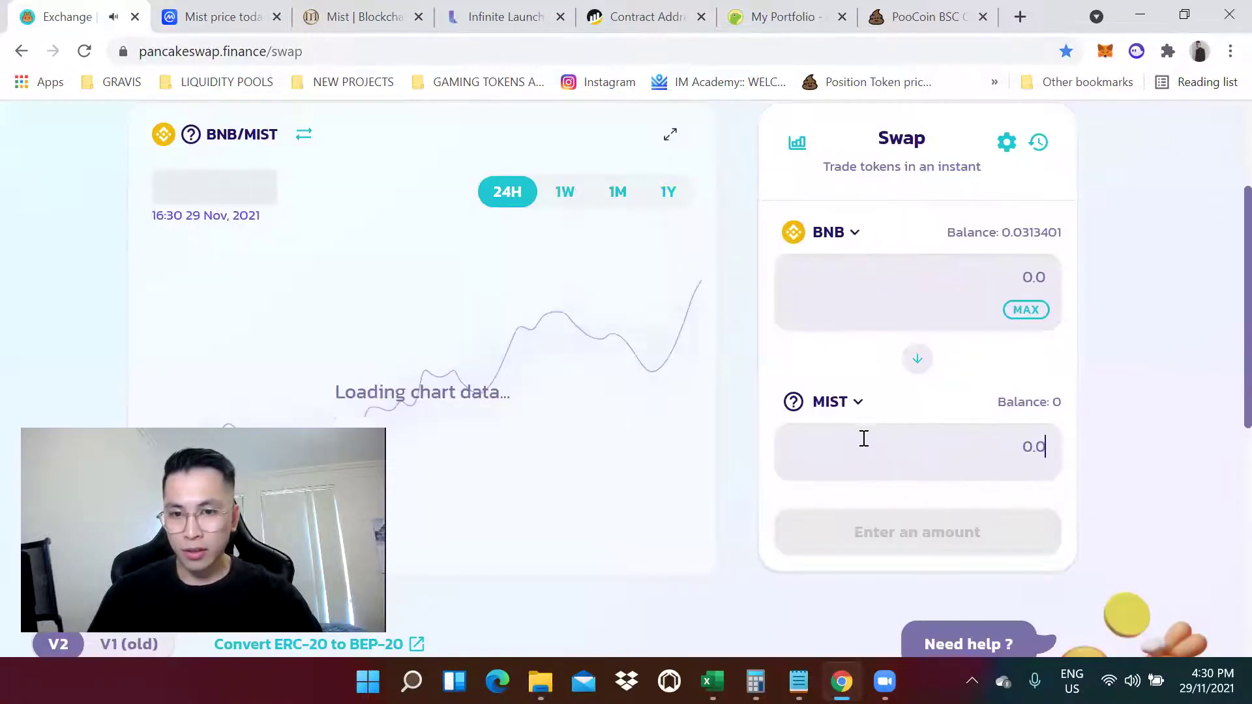
text(1)
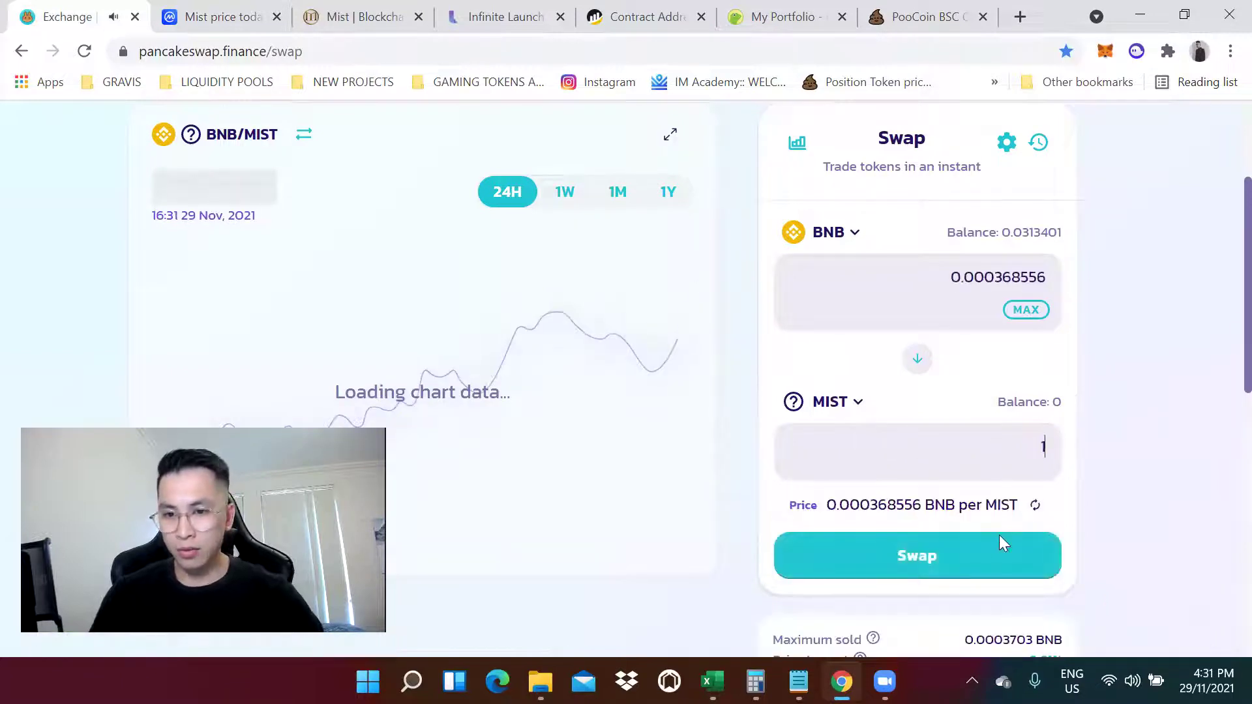
Submit the BNB-for-1-MIST swap, approve it in MetaMask, and close the submitted notice
click(951, 561)
click(779, 573)
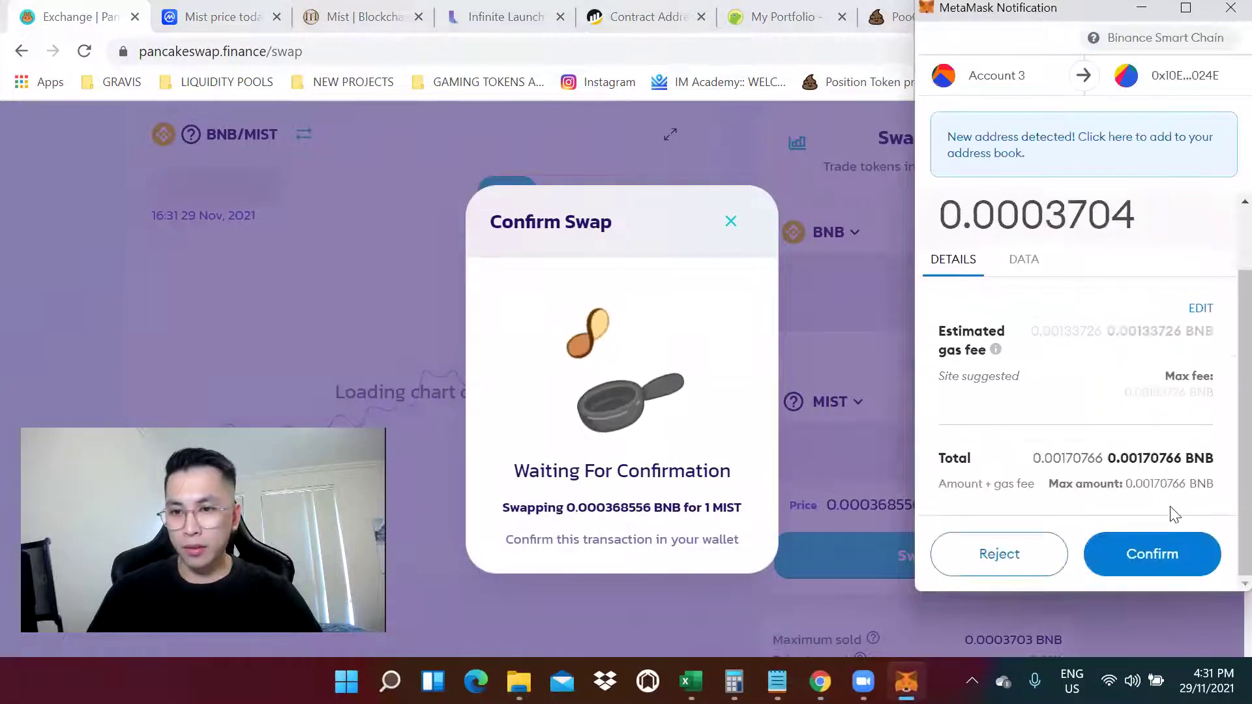
click(1150, 550)
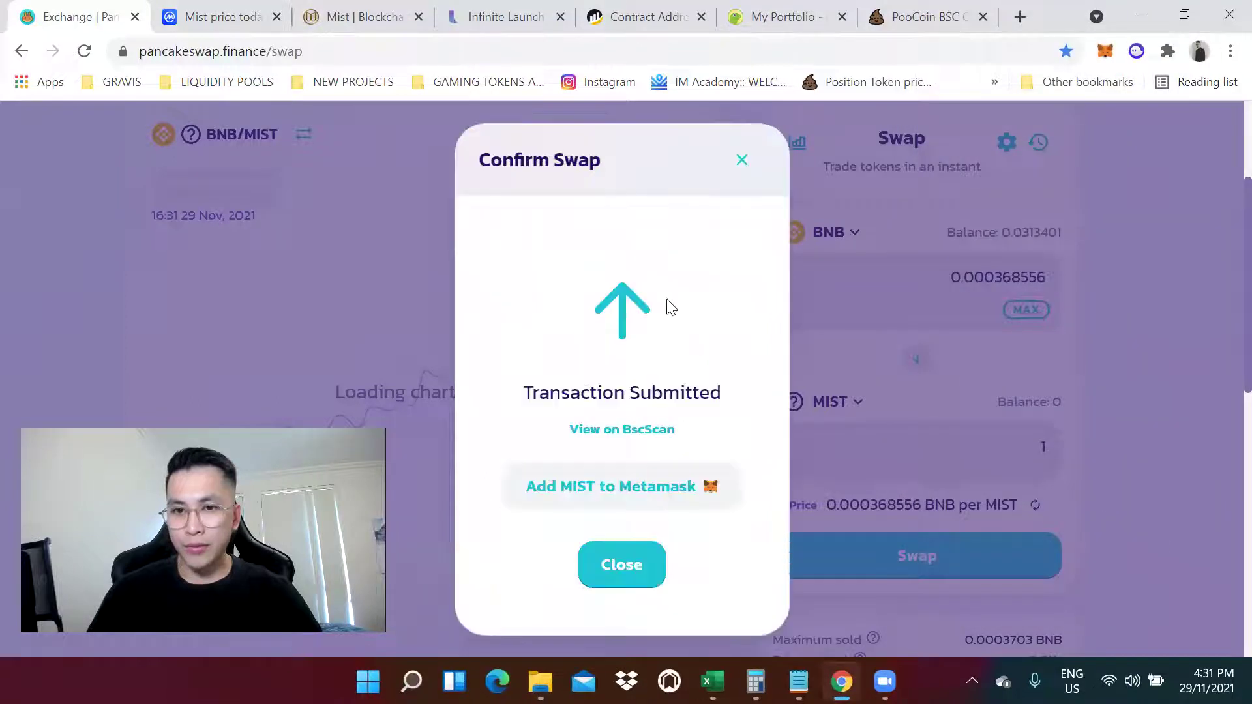
click(1071, 214)
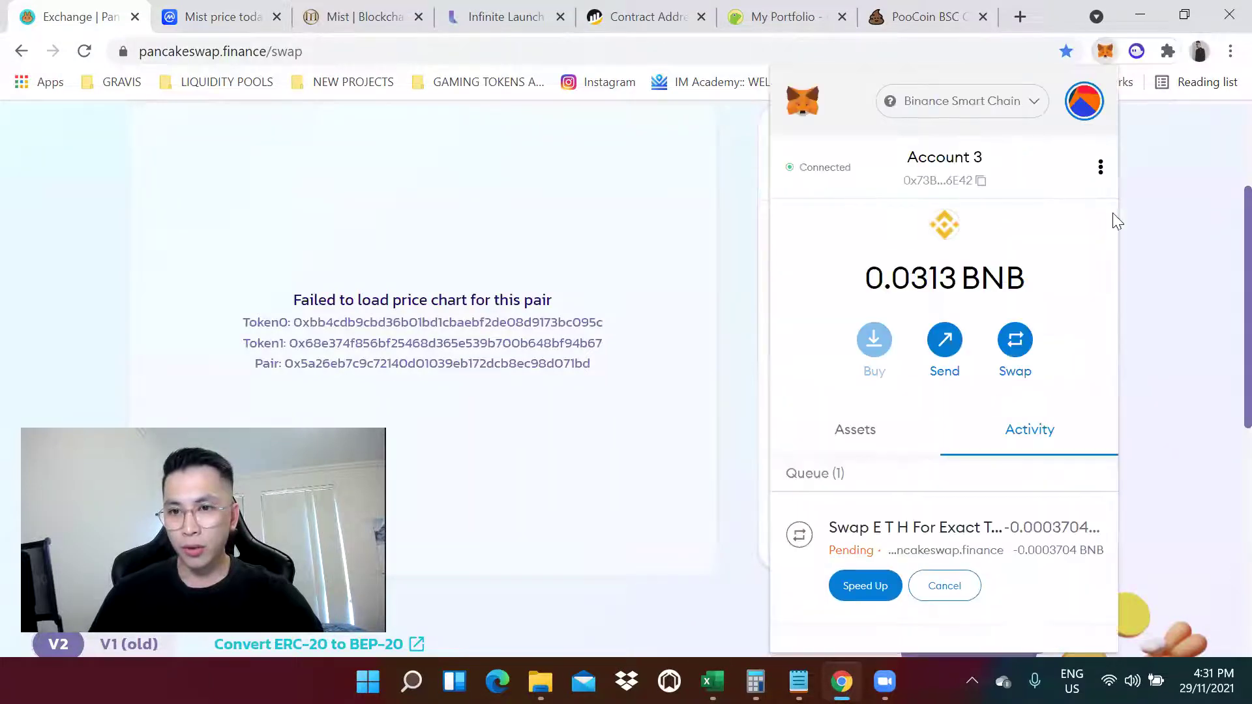
scroll(973, 288, down, 3)
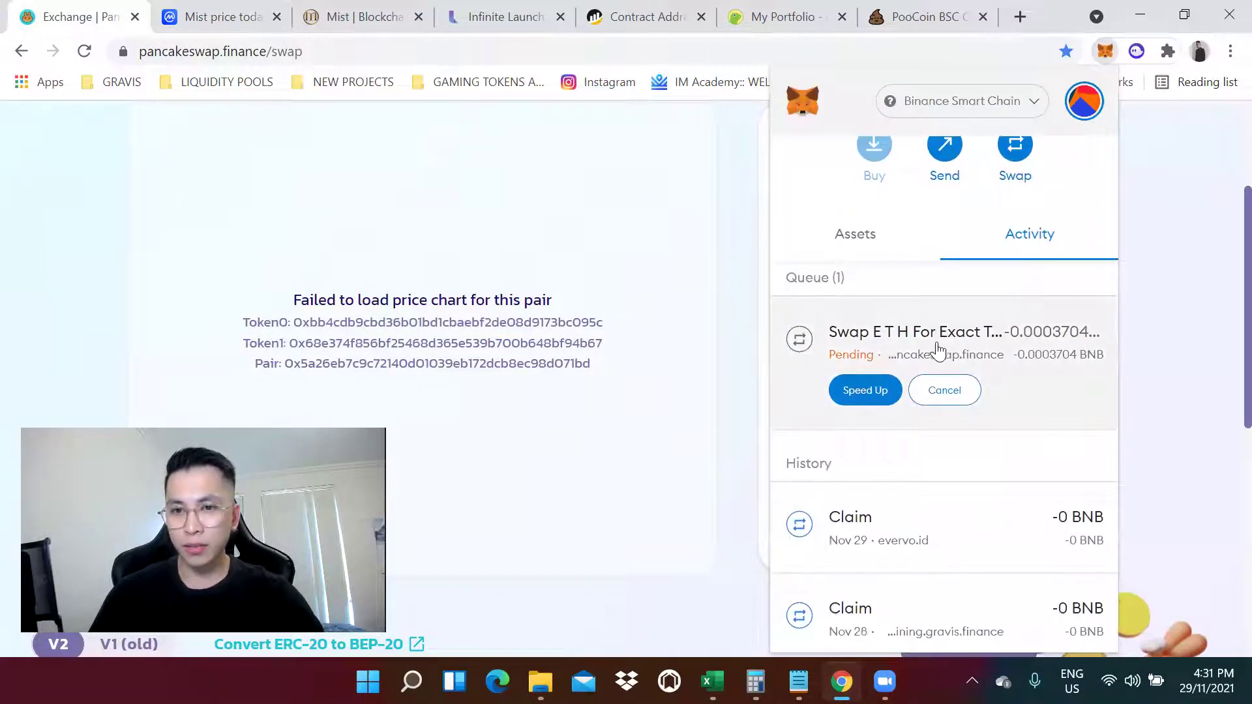
Check MetaMask's Activity and Assets to confirm the 1 MIST balance, then close the popup
click(893, 253)
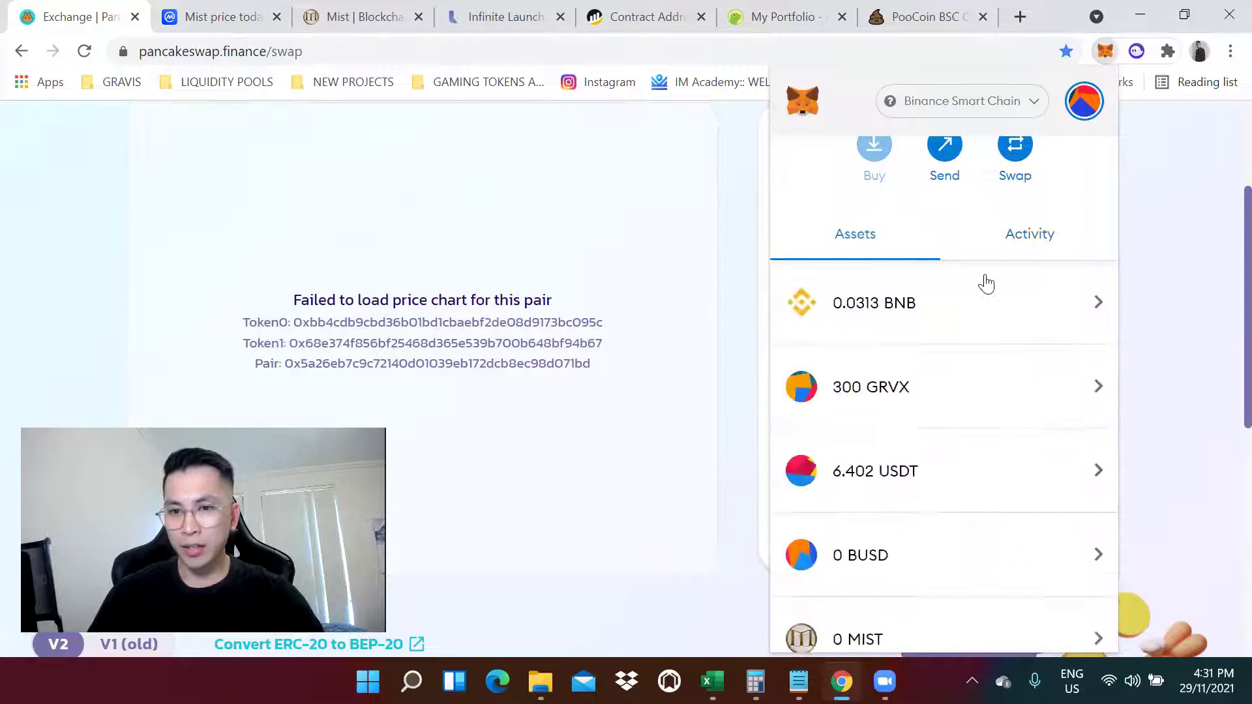
scroll(1004, 342, down, 2)
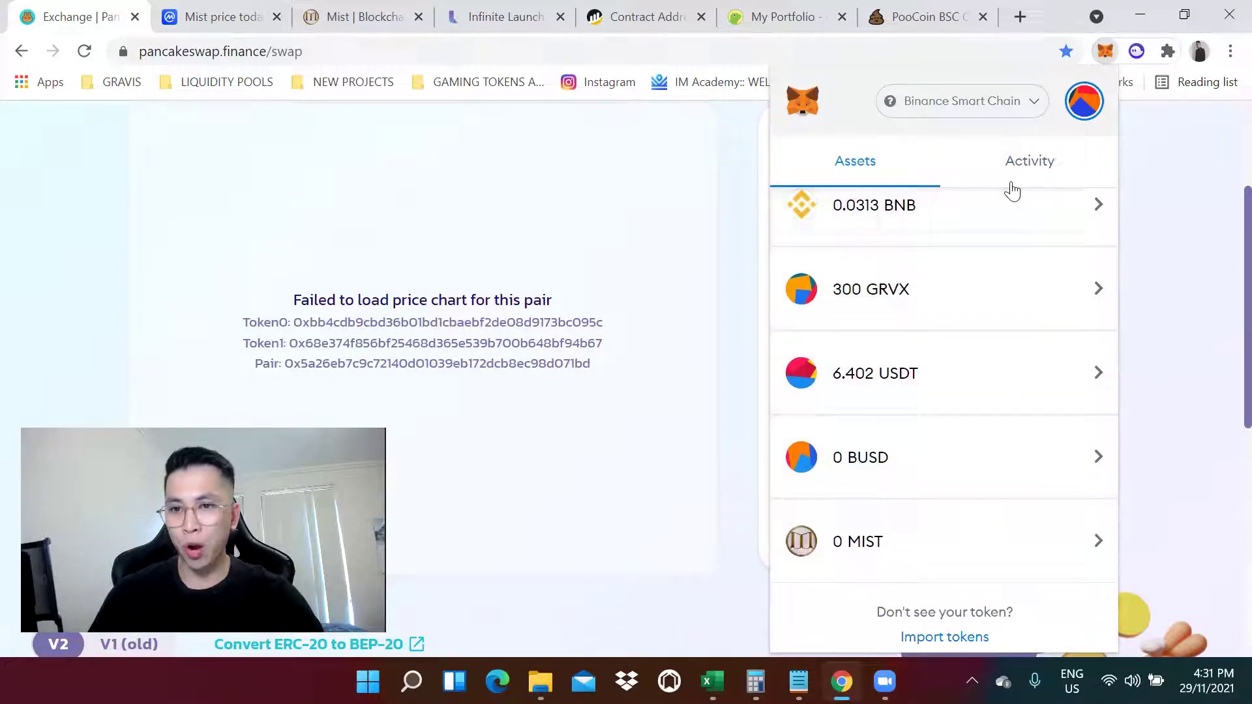
click(1018, 165)
click(867, 312)
scroll(929, 411, down, 3)
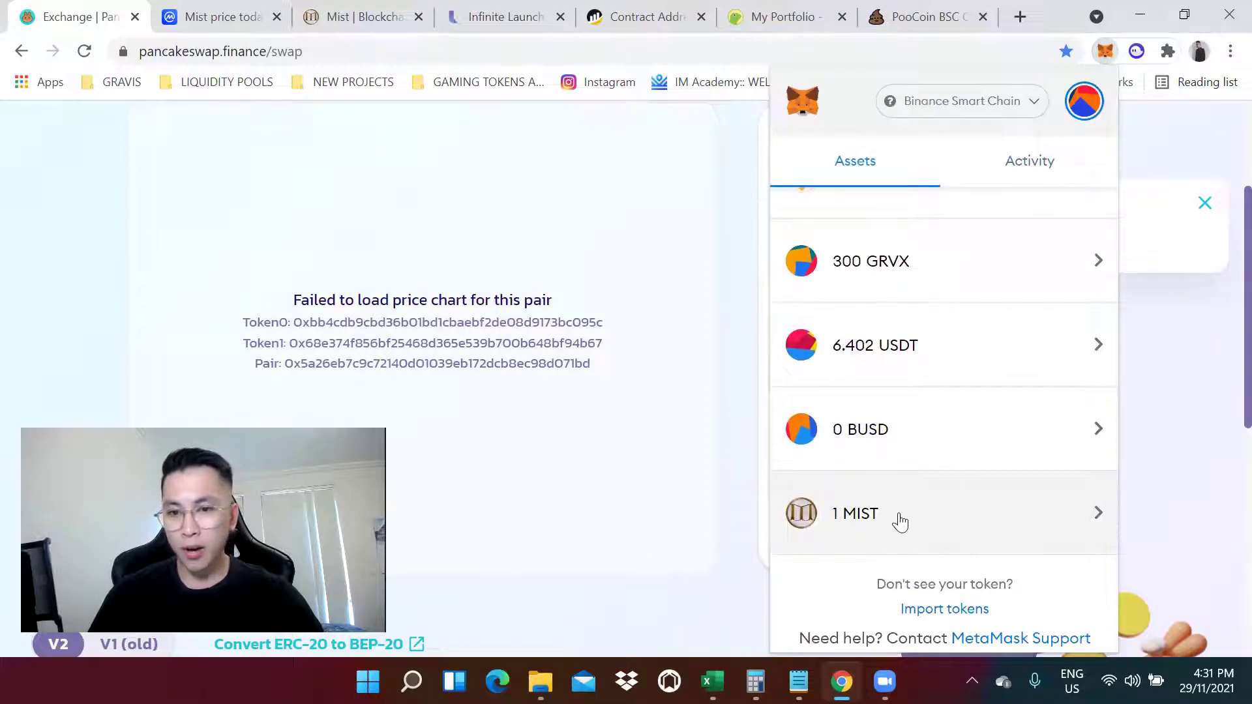
click(1167, 387)
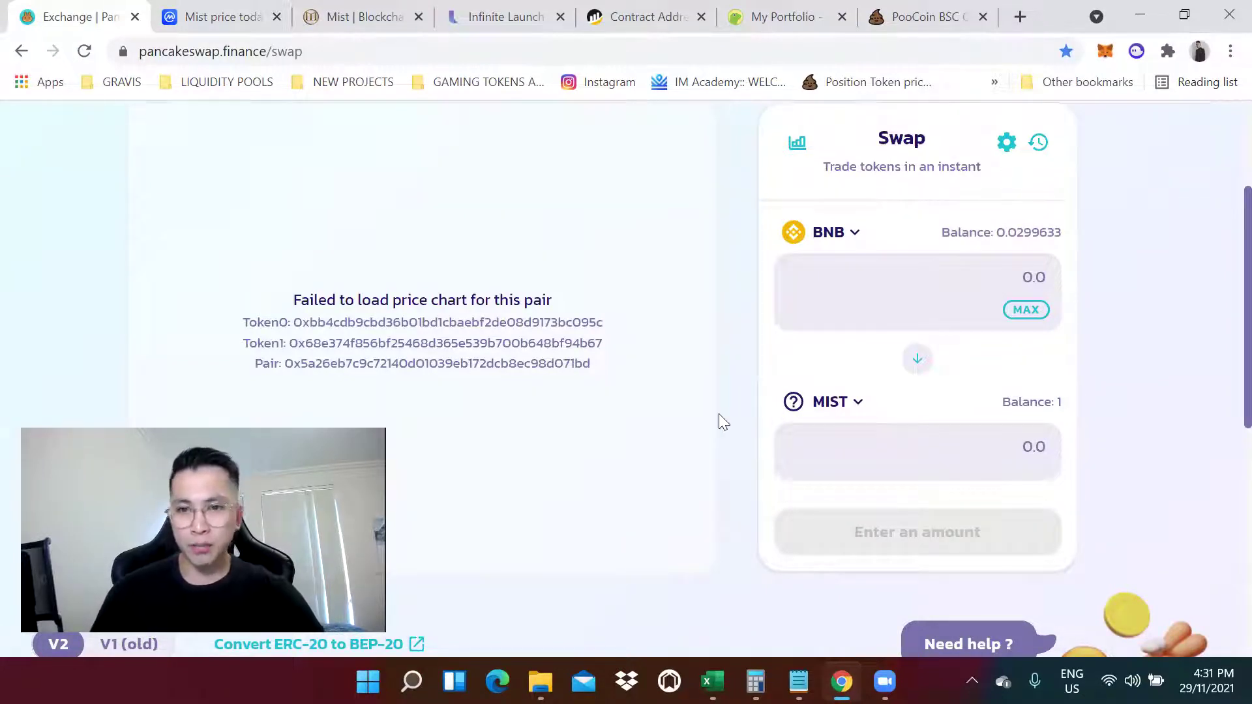
Go to the CoinMarketCap Mist tab and follow its mist.game website link
click(255, 19)
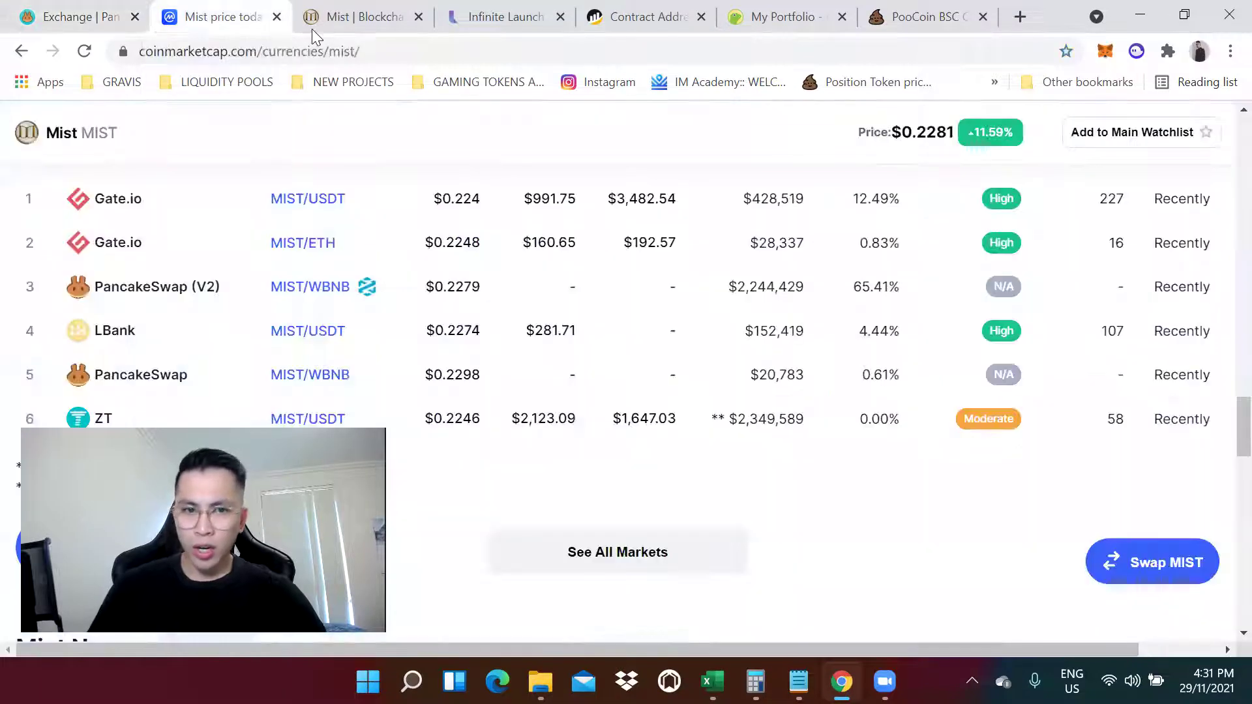
mouse_move(1241, 427)
mouse_down()
mouse_move(1224, 216)
mouse_move(1241, 122)
mouse_up()
scroll(582, 235, down, 3)
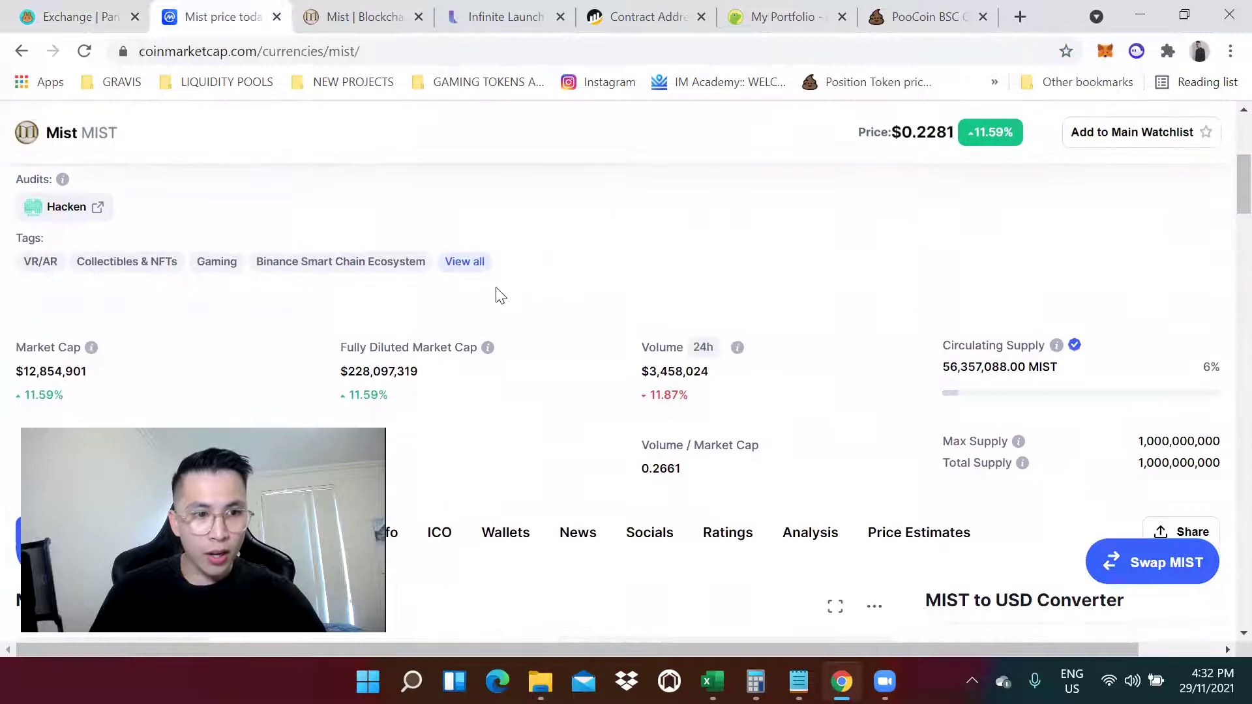
scroll(414, 299, up, 3)
scroll(157, 293, down, 1)
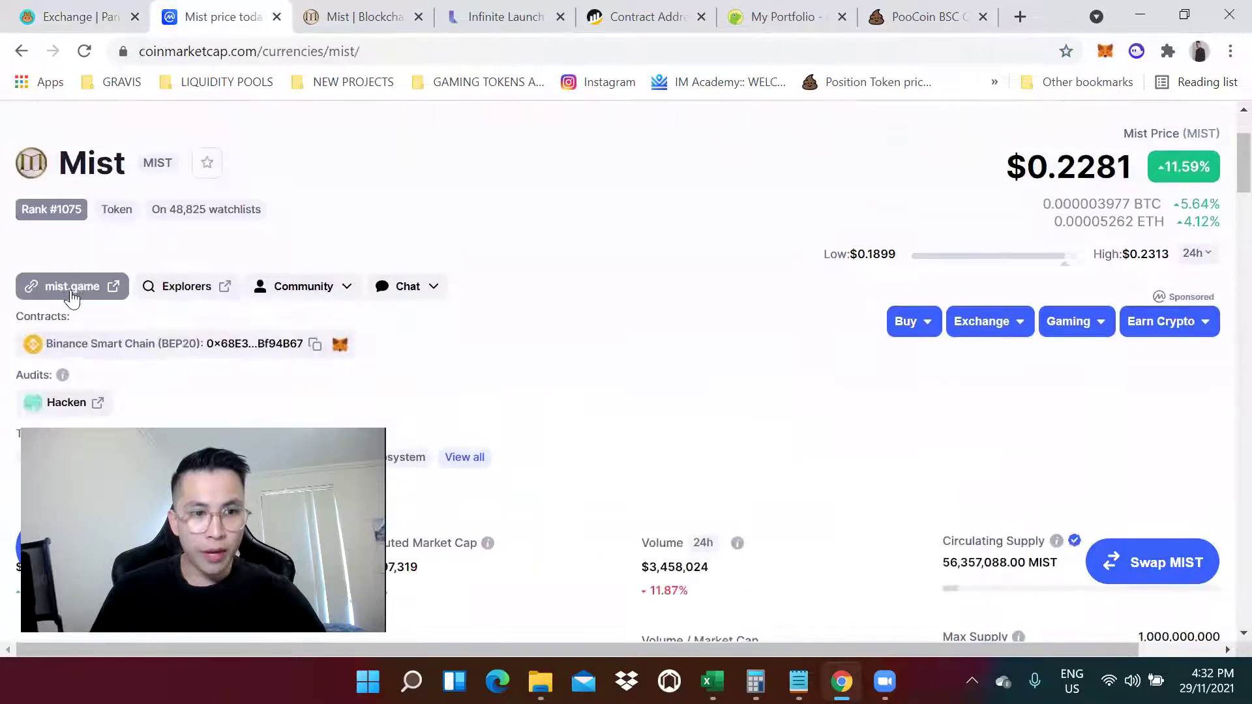
click(96, 286)
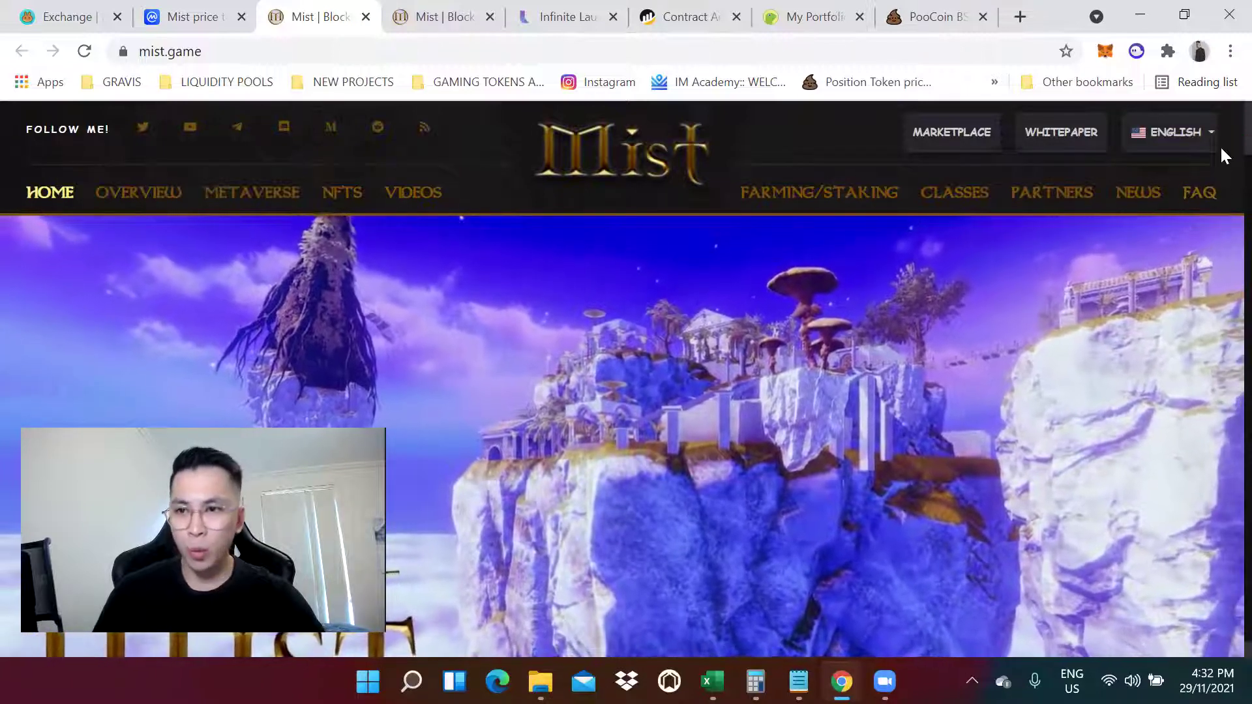
scroll(1221, 158, down, 5)
scroll(1221, 175, down, 5)
scroll(1221, 235, down, 5)
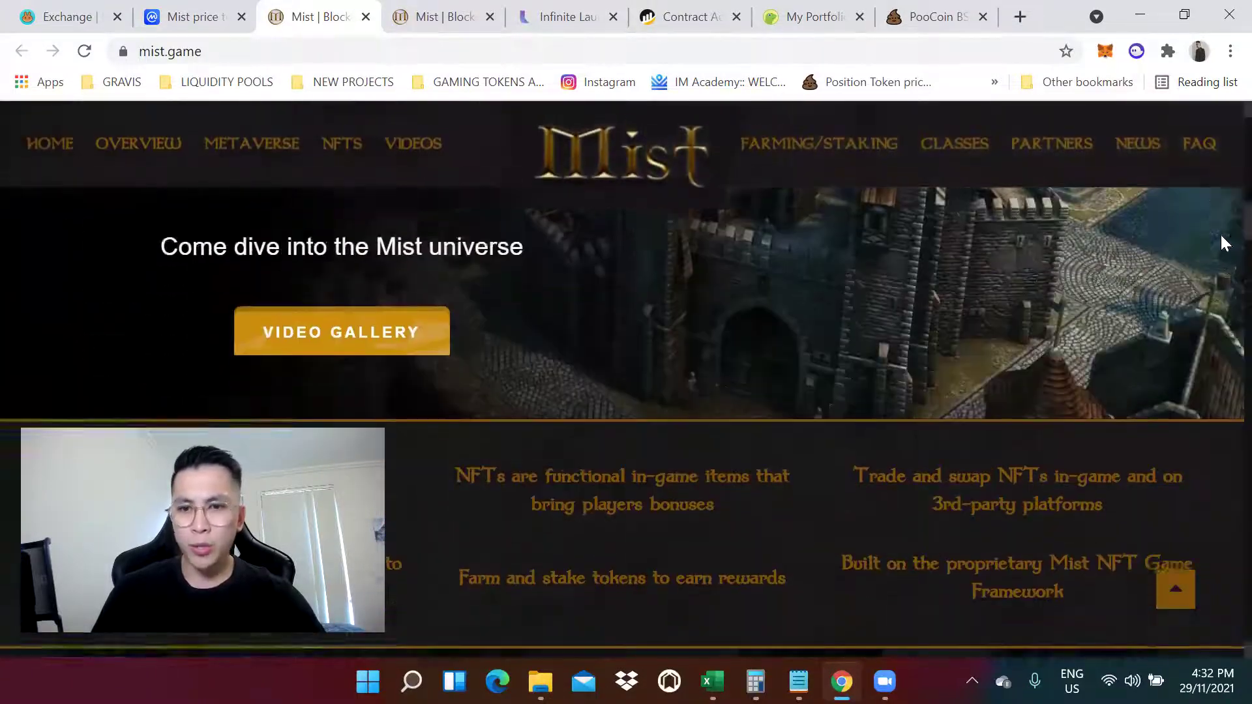
scroll(1222, 295, down, 5)
scroll(1220, 341, down, 5)
scroll(1220, 352, down, 5)
scroll(1220, 374, down, 5)
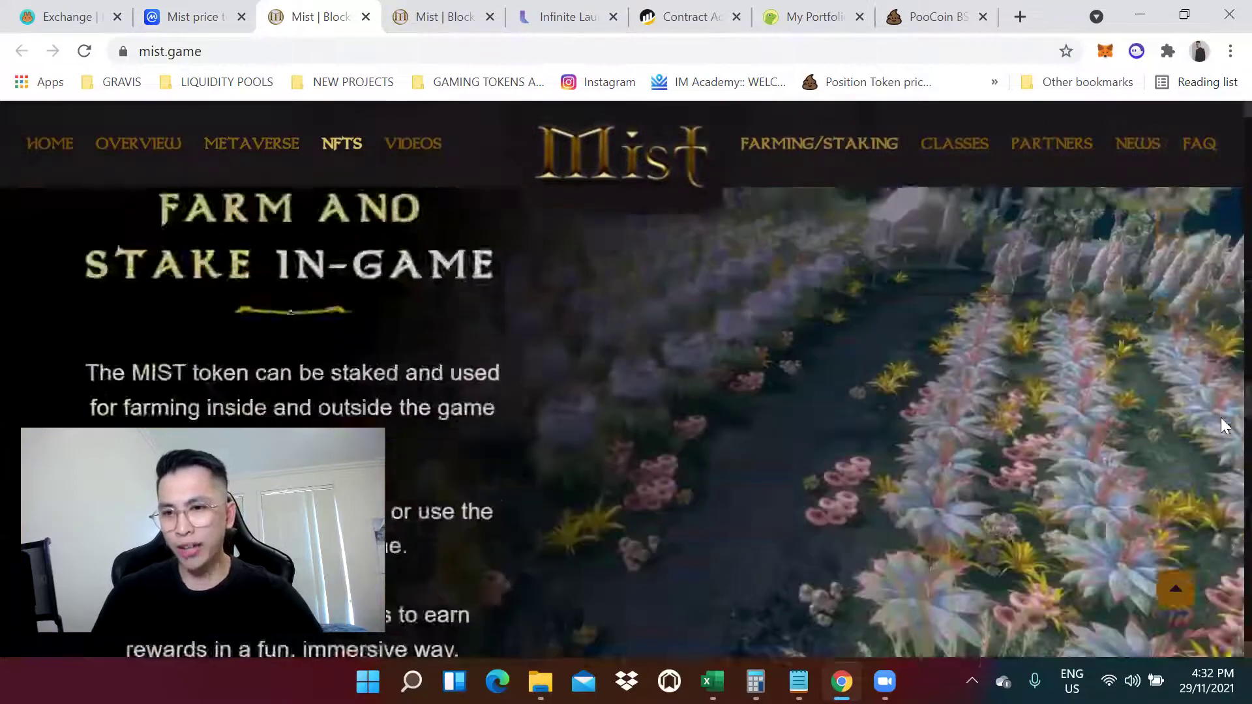
scroll(1221, 418, down, 5)
scroll(1221, 445, down, 5)
scroll(1219, 503, down, 5)
scroll(1221, 528, down, 5)
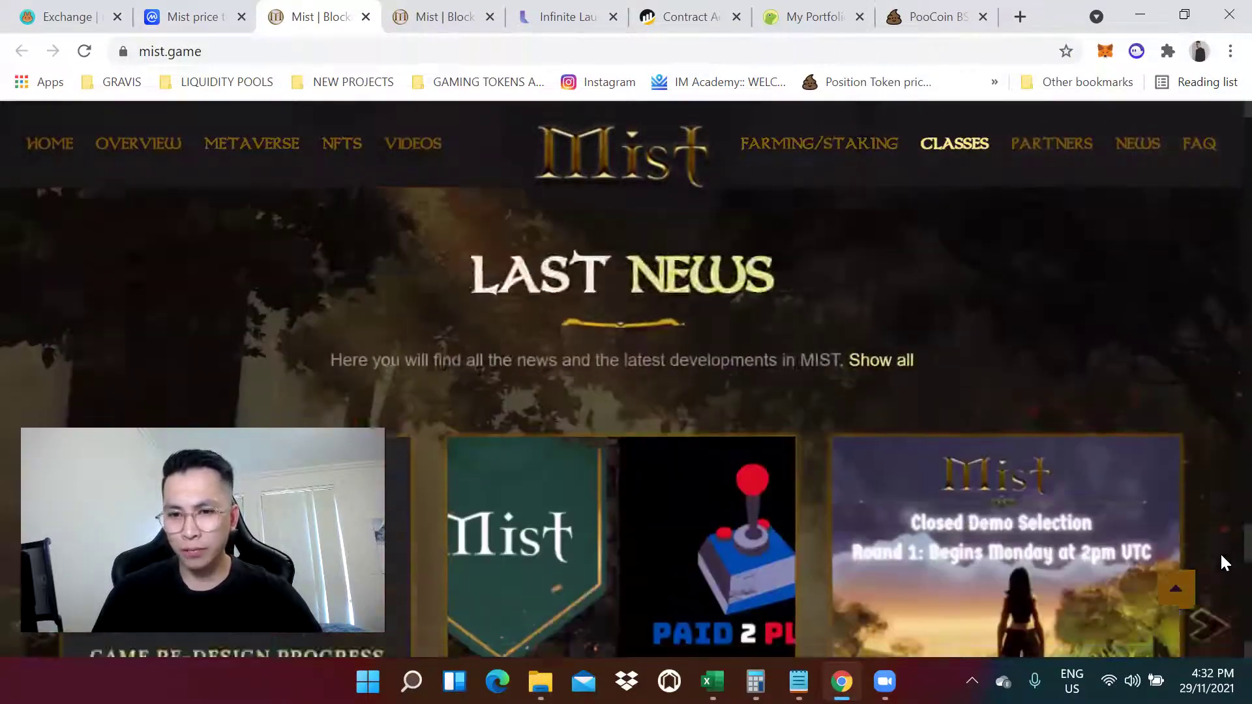
scroll(1219, 553, down, 5)
scroll(1221, 598, down, 5)
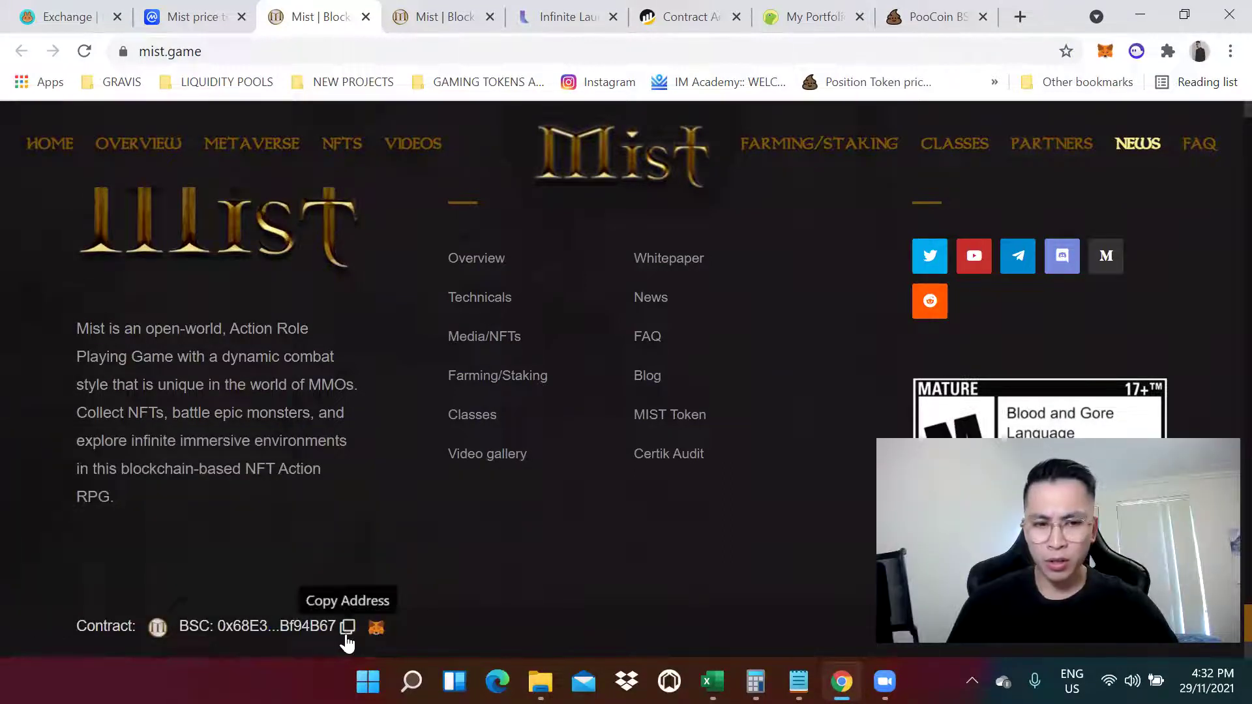
Copy the MIST BSC contract address 0x68E3...Bf94B67 from the mist.game footer
click(347, 628)
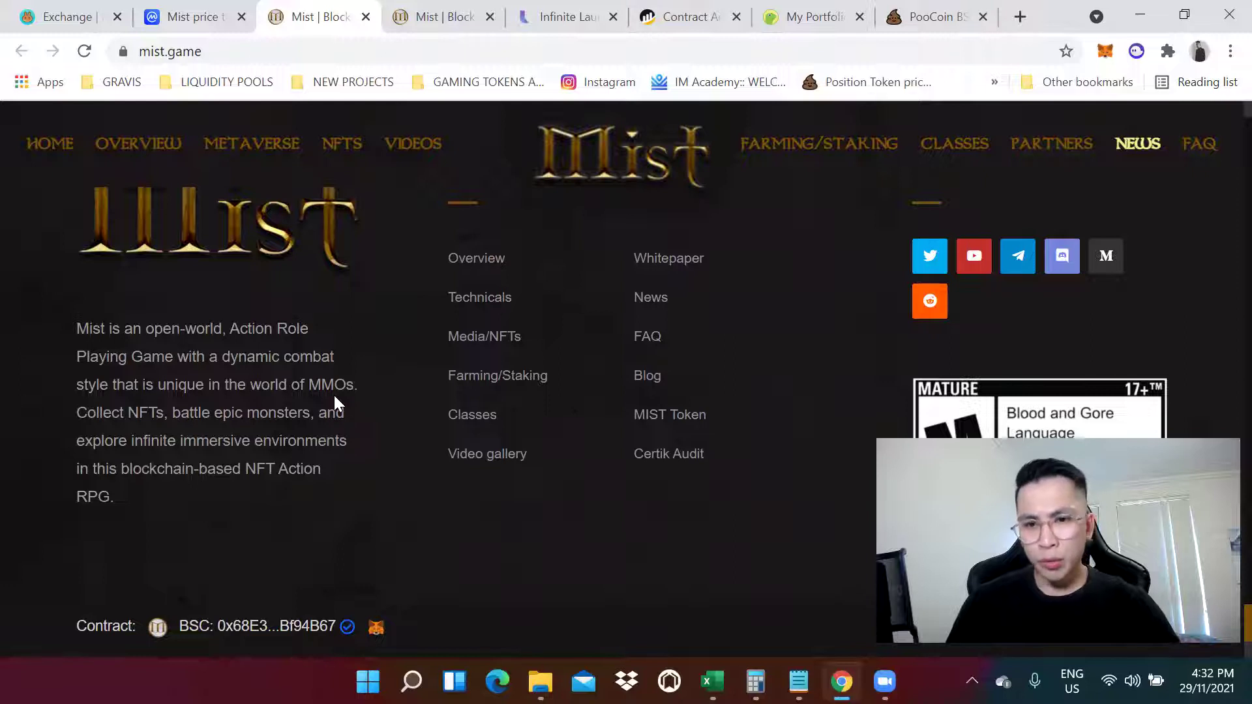